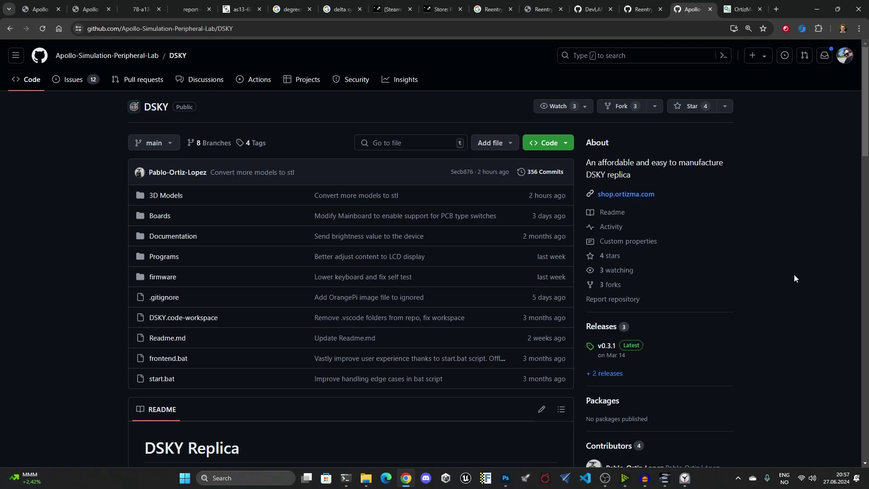
Look over the DSKY repository's file list, project description and the README down to its Quick start section.
scroll(788, 314, down, 3)
scroll(789, 314, down, 1)
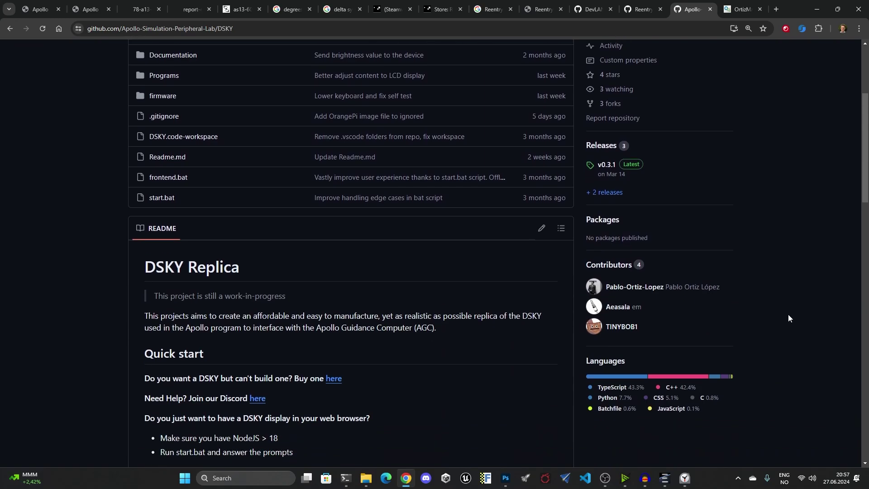
scroll(789, 318, down, 1)
scroll(788, 318, up, 3)
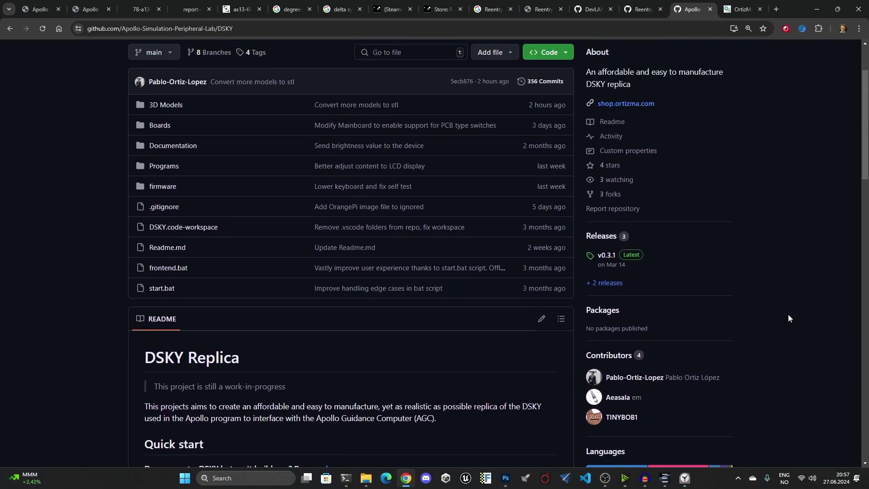
scroll(789, 318, up, 1)
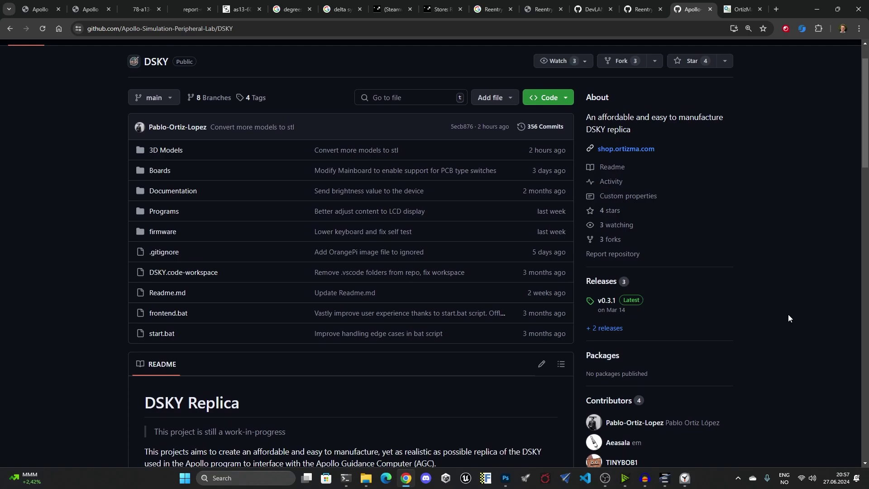
scroll(789, 316, down, 5)
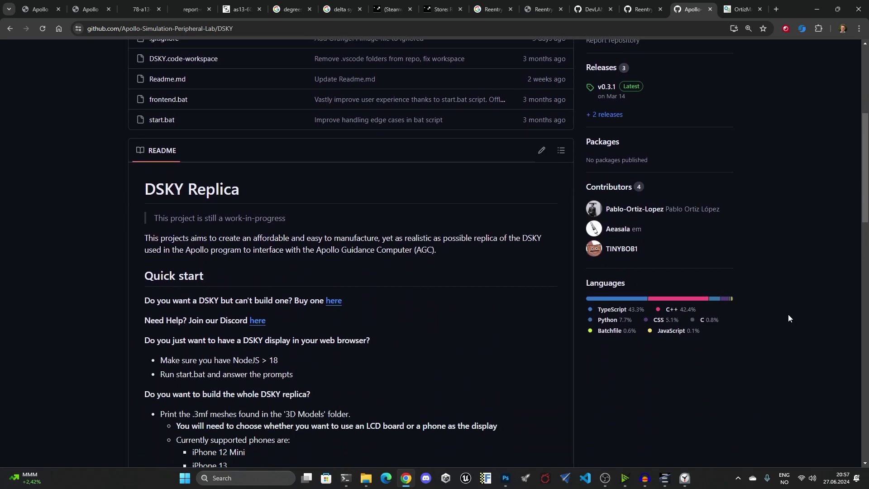
scroll(789, 318, down, 3)
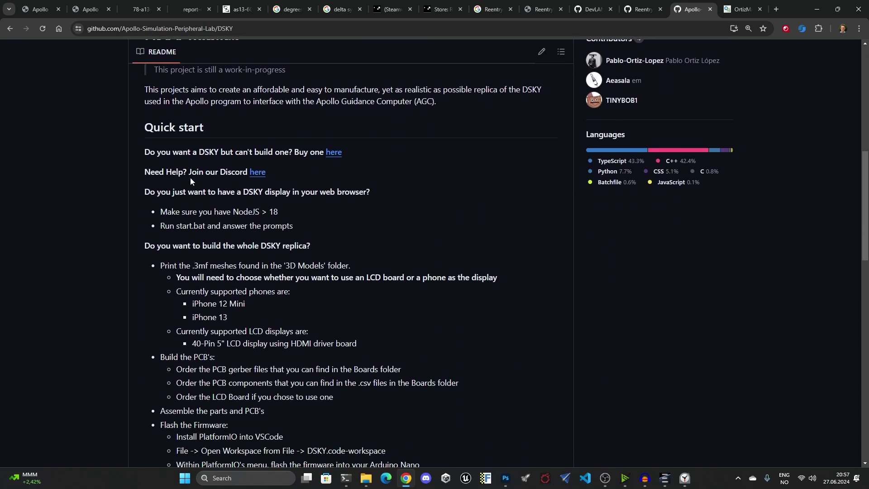
Highlight the README's Quick start lines about buying a DSKY and joining the Discord, clearing each selection after reading.
drag(146, 152, 333, 159)
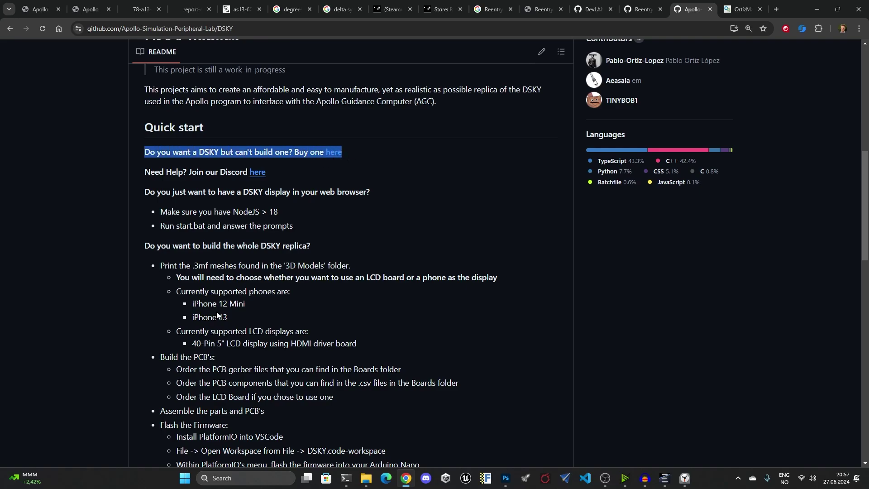
scroll(264, 281, down, 1)
click(263, 274)
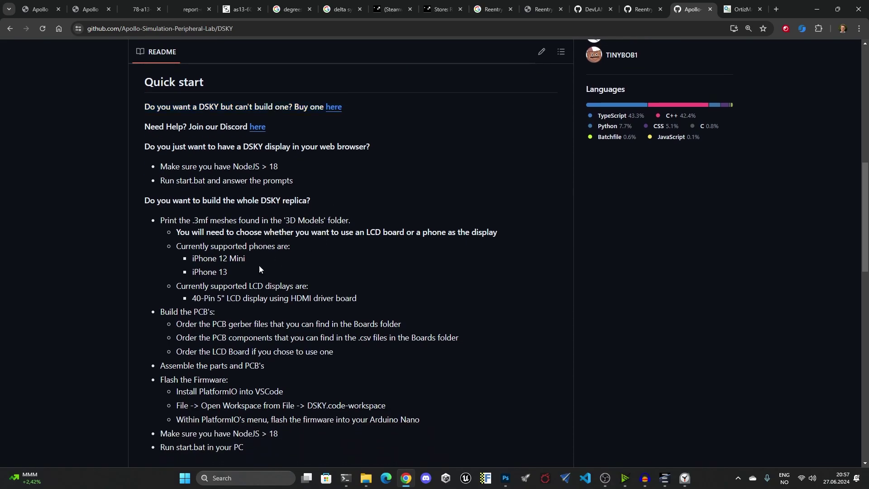
drag(145, 128, 276, 130)
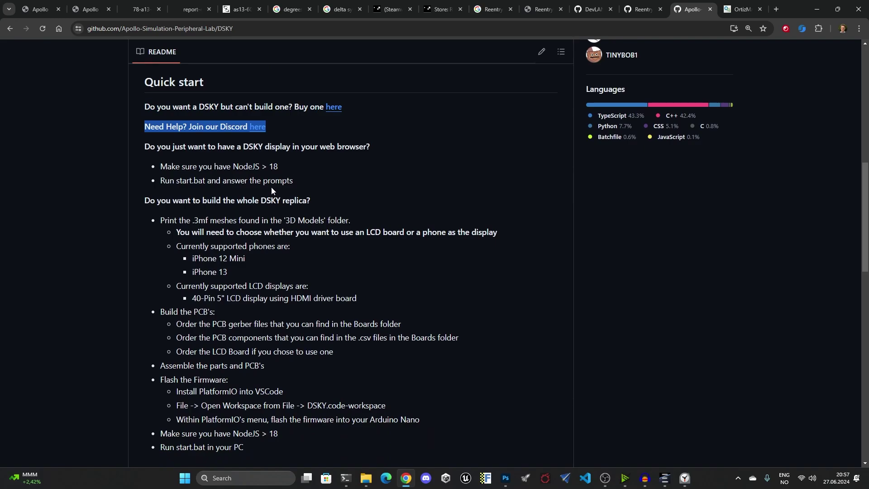
click(175, 127)
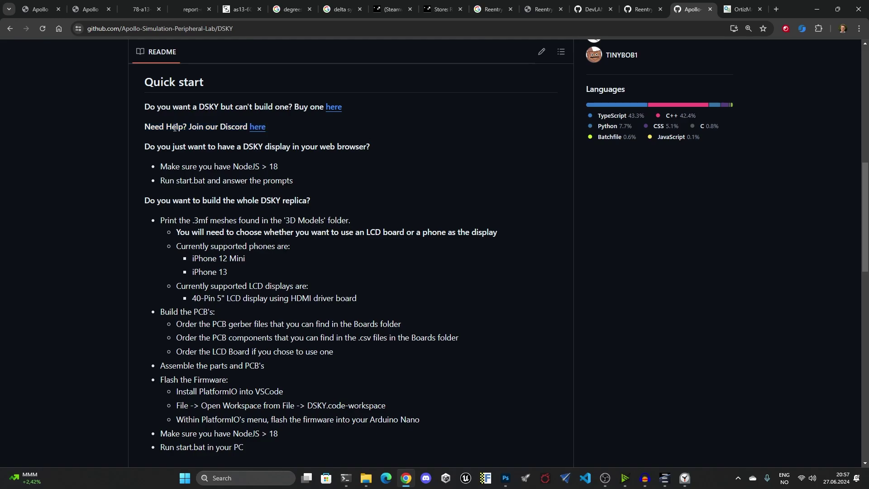
Point out the repository's web address and read the README instructions for building the whole DSKY replica, highlighting the PCB item.
scroll(191, 149, up, 1)
click(195, 28)
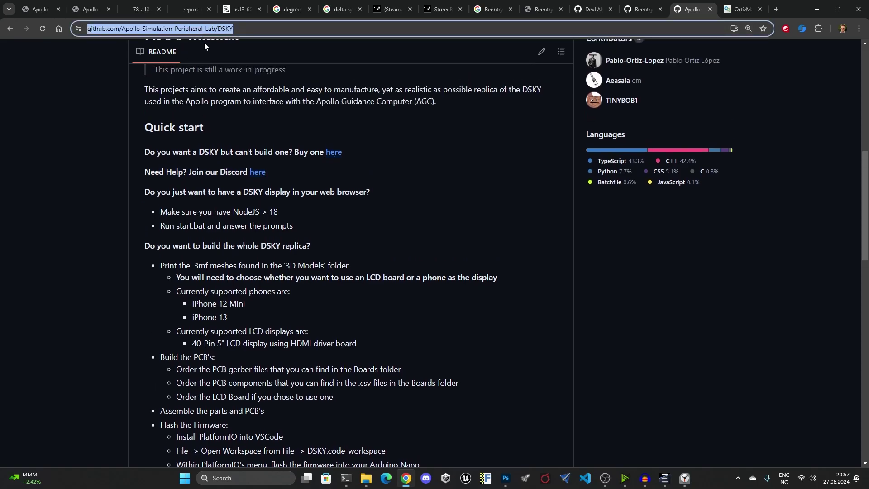
click(282, 214)
scroll(292, 271, down, 3)
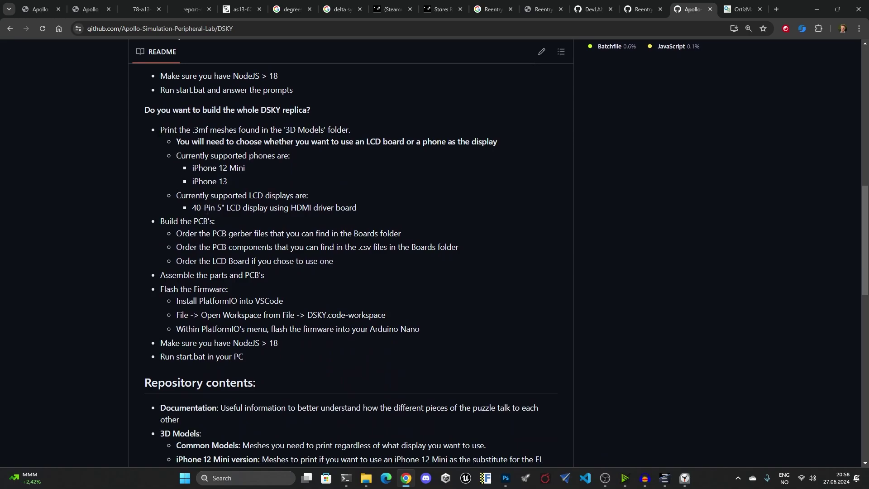
scroll(207, 210, down, 1)
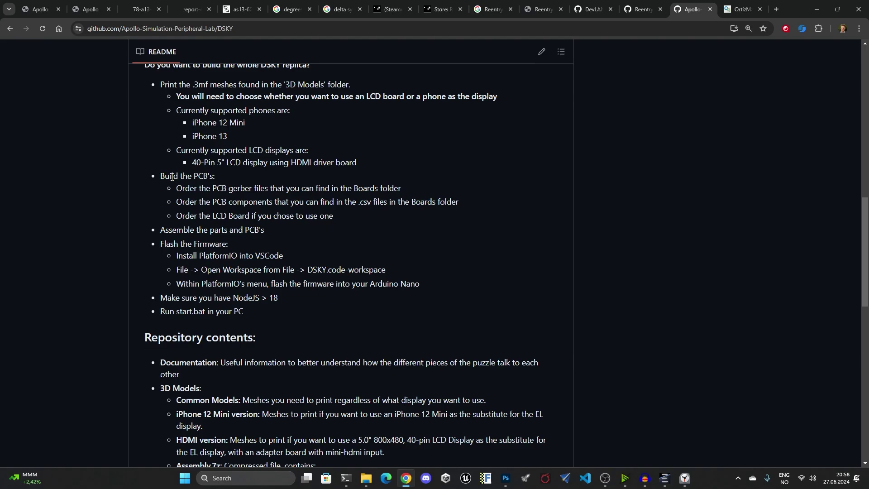
drag(195, 176, 160, 176)
click(234, 202)
Switch to the shop.ortizma.com page and review the DSKY's display, color, frame color, enclosure and region options.
click(741, 11)
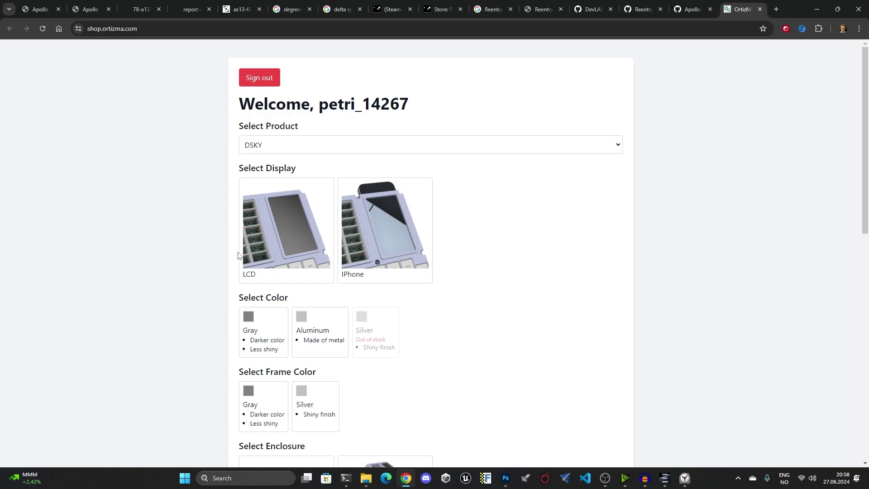
scroll(166, 261, down, 1)
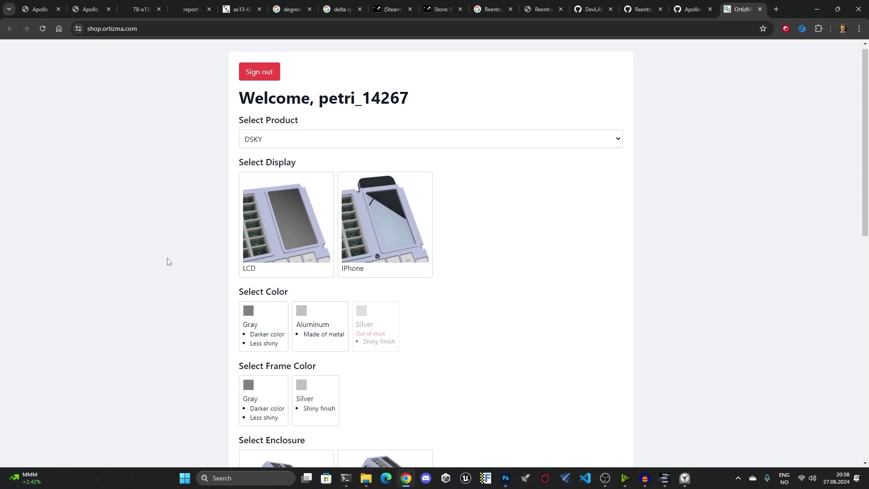
scroll(167, 262, down, 1)
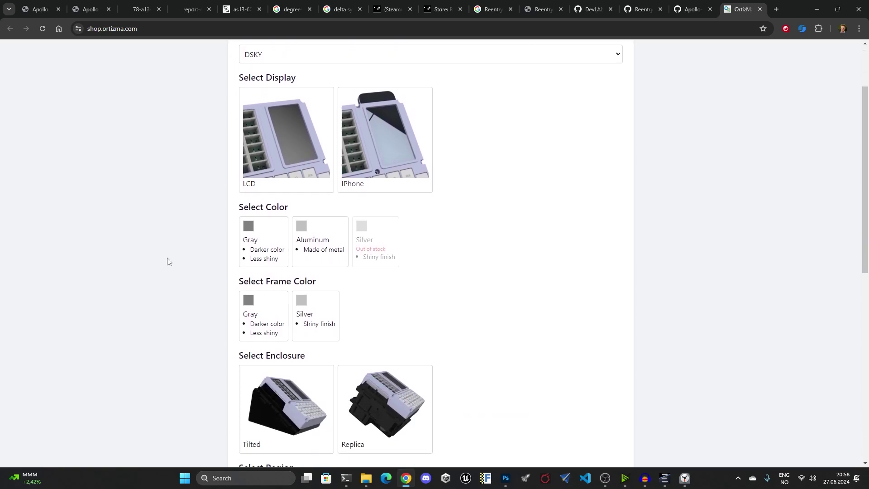
scroll(168, 261, down, 1)
scroll(167, 261, up, 1)
scroll(167, 261, down, 4)
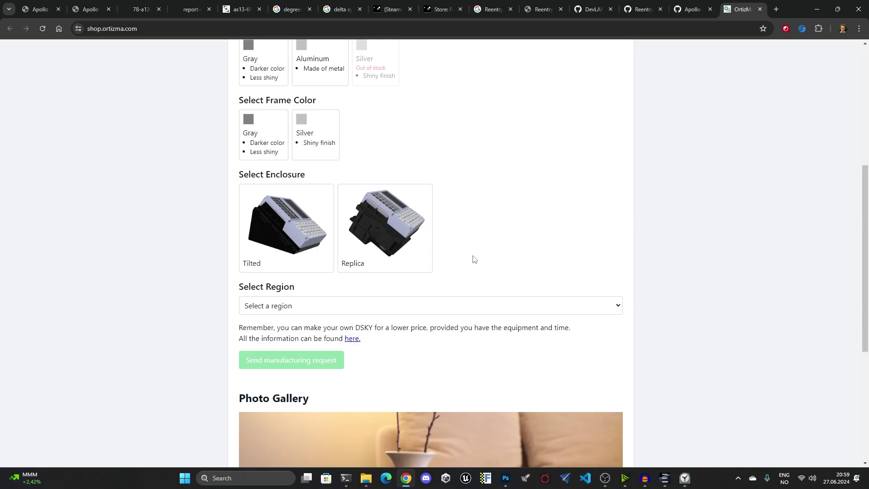
Browse the shop's Photo Gallery through to the third DSKY picture, returning to the start of the order page.
scroll(482, 258, down, 3)
scroll(483, 259, down, 2)
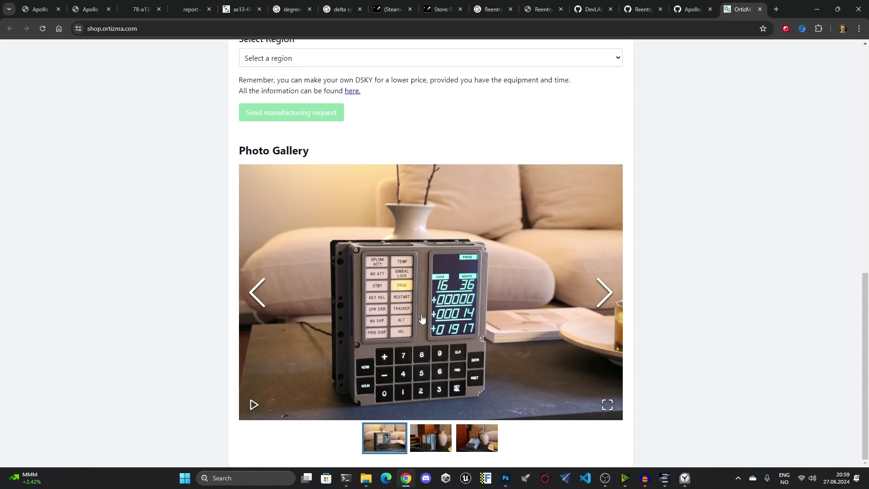
click(608, 297)
click(607, 297)
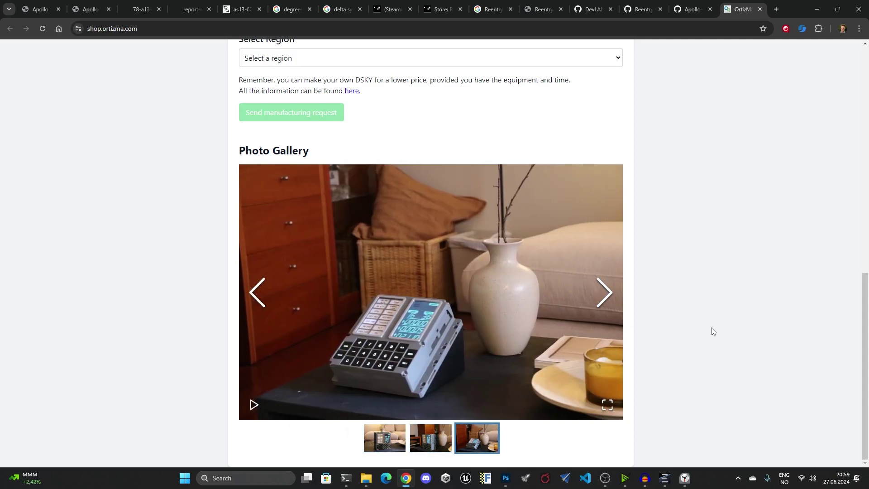
scroll(714, 331, up, 10)
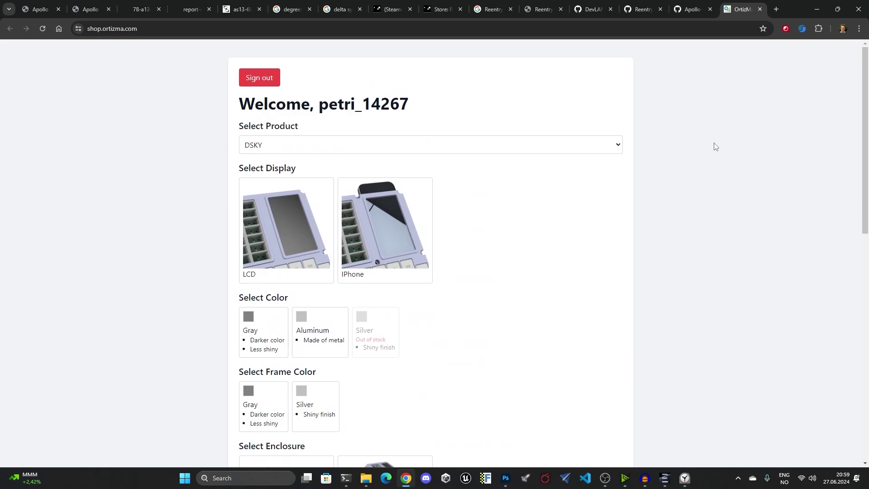
Return to the DSKY GitHub repository and skim the whole README, including the repository contents and reference repositories.
click(683, 9)
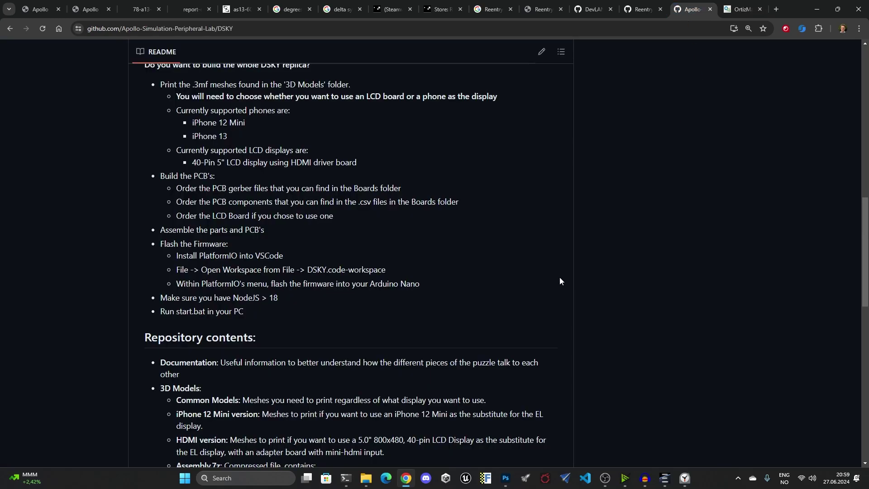
scroll(558, 278, up, 12)
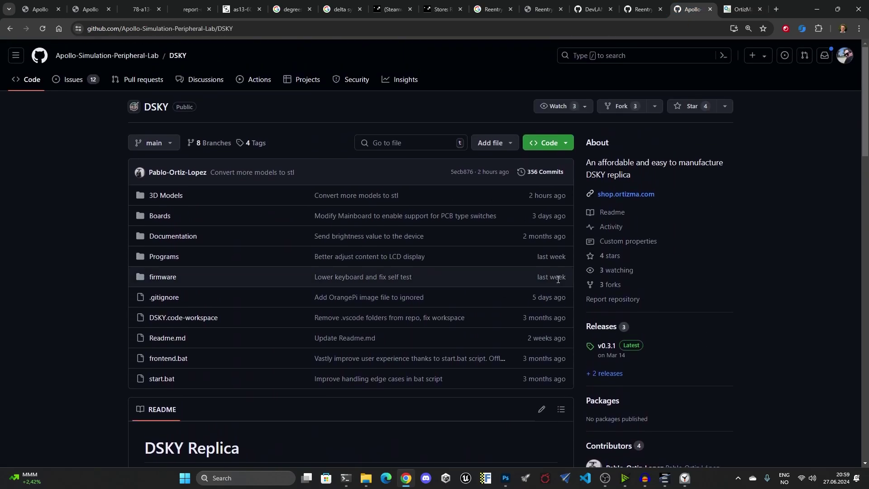
scroll(312, 231, down, 6)
scroll(315, 230, up, 5)
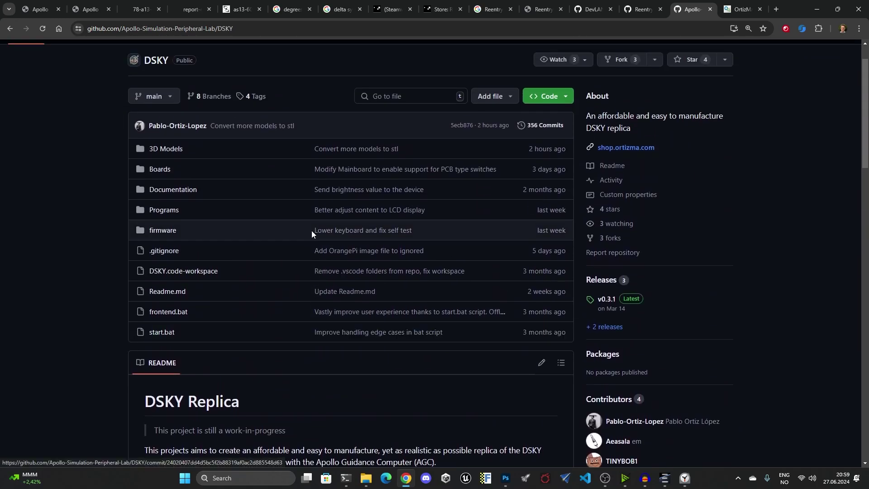
scroll(190, 295, down, 6)
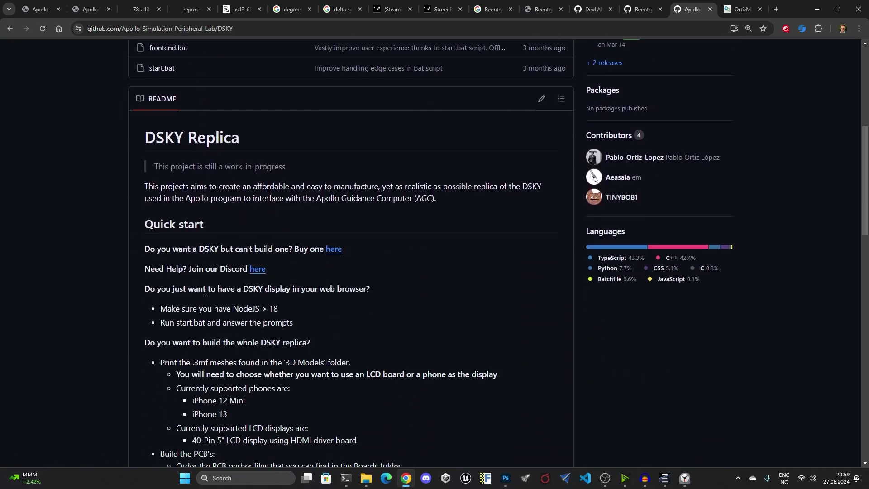
scroll(206, 292, down, 11)
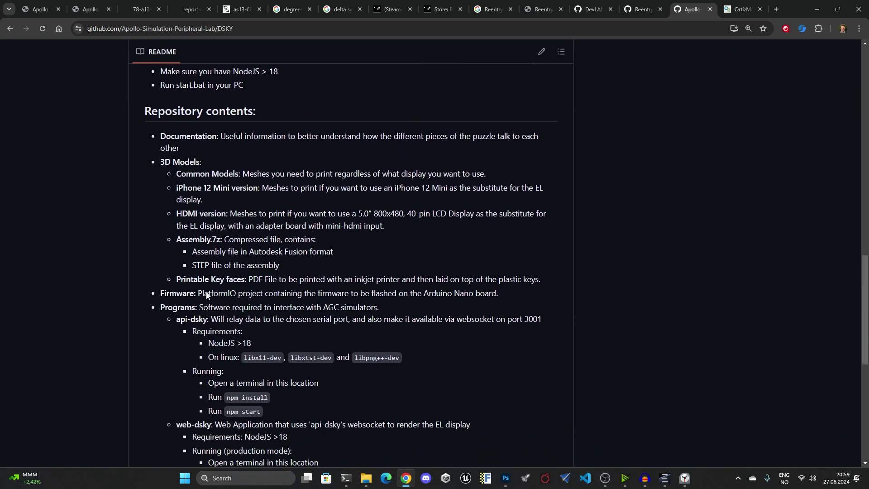
scroll(207, 294, down, 7)
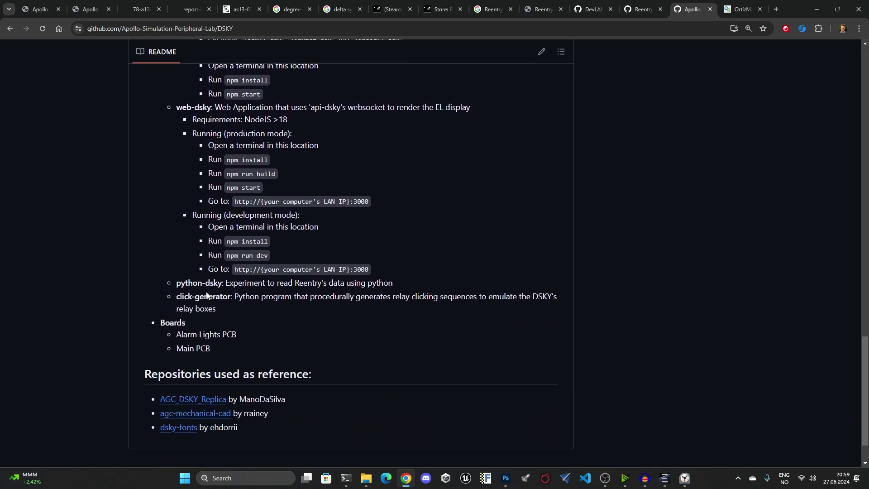
scroll(206, 295, down, 1)
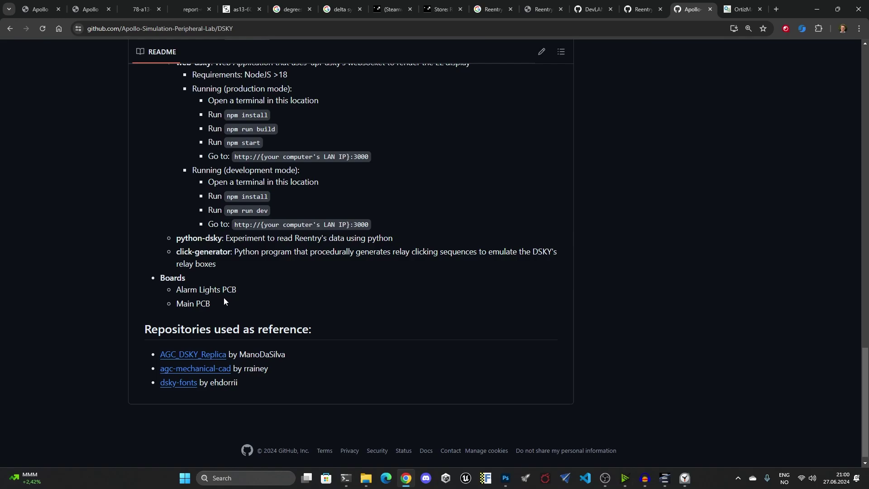
scroll(232, 303, up, 10)
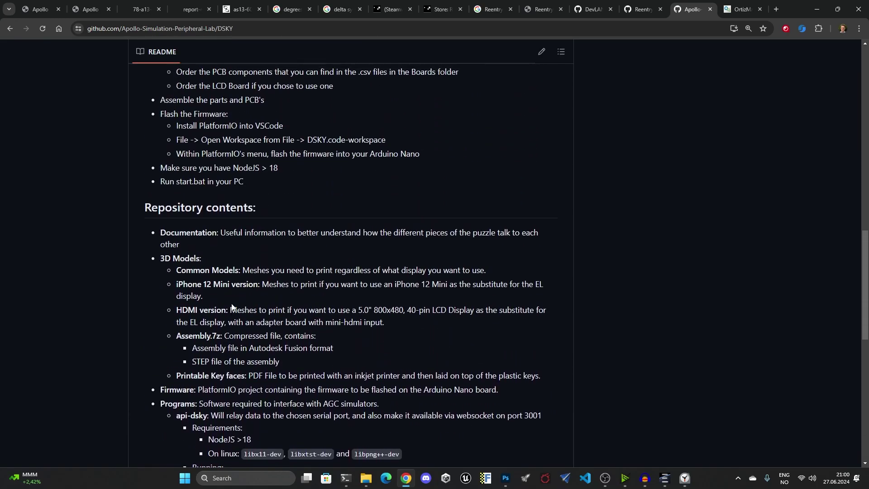
scroll(232, 306, up, 18)
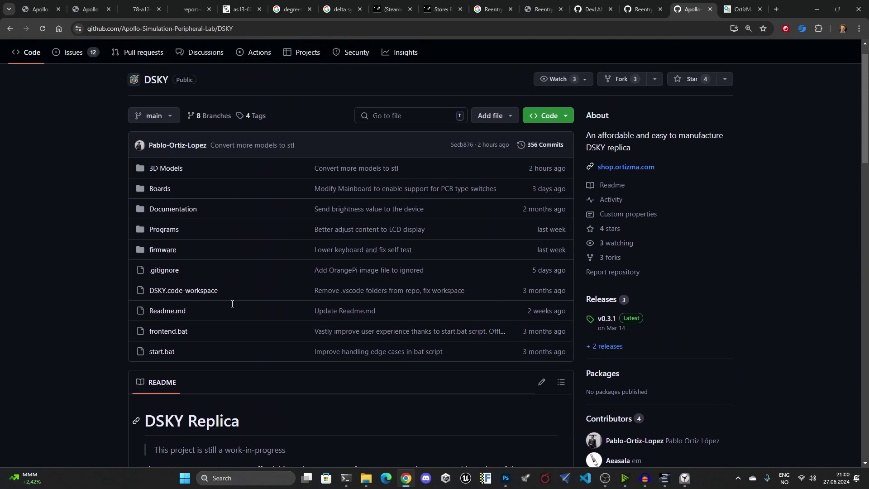
scroll(232, 304, up, 1)
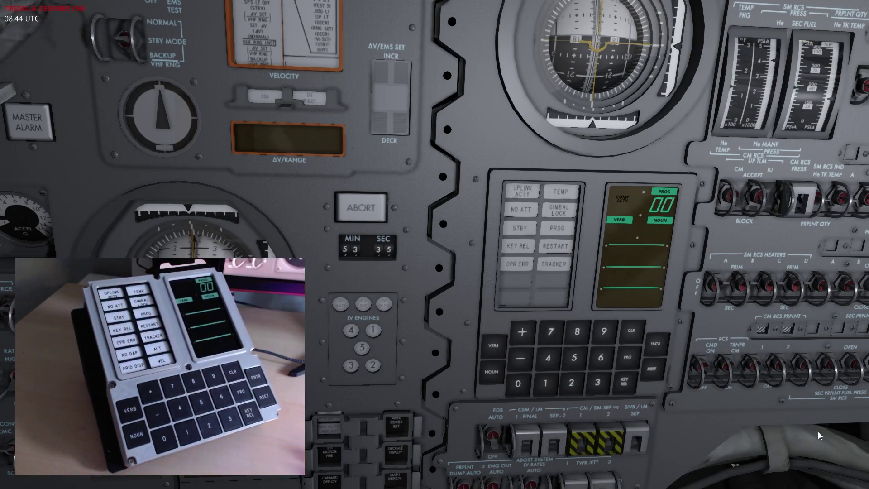
In the Reentry simulator, open the input control settings and find the Panel Interactions keyboard bindings, starting with Keyboard0.
key(Escape)
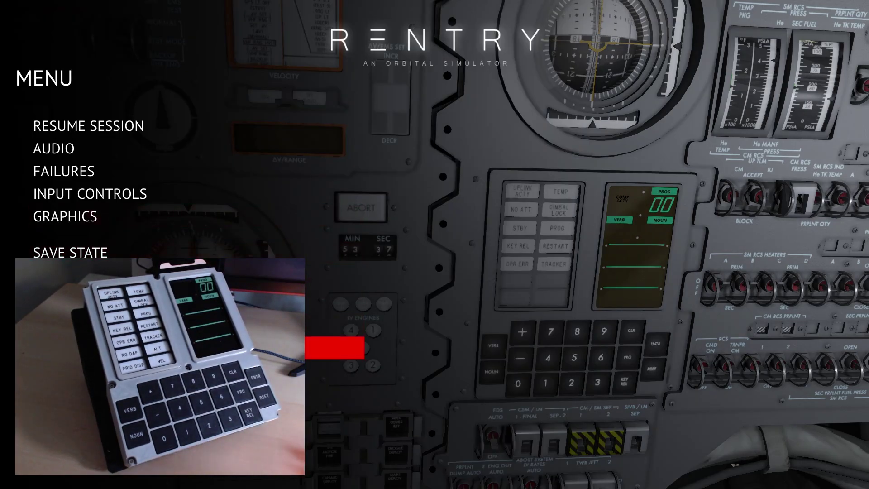
click(117, 202)
scroll(117, 202, down, 10)
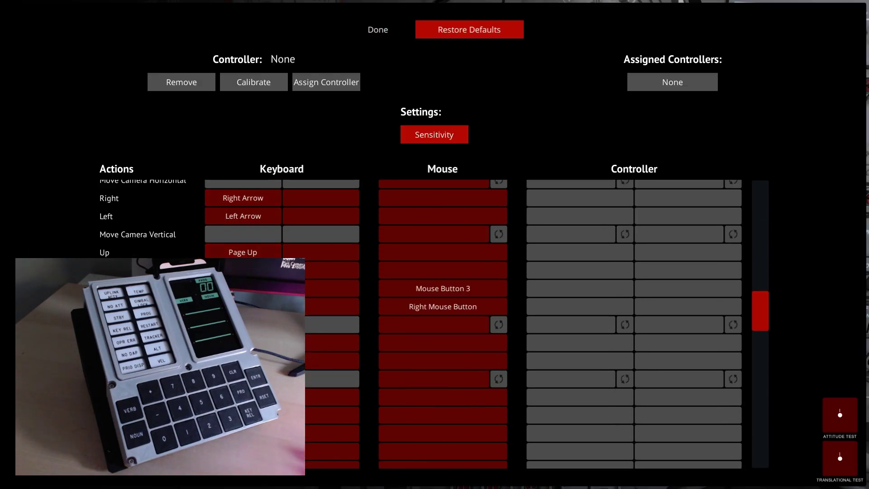
scroll(433, 324, down, 10)
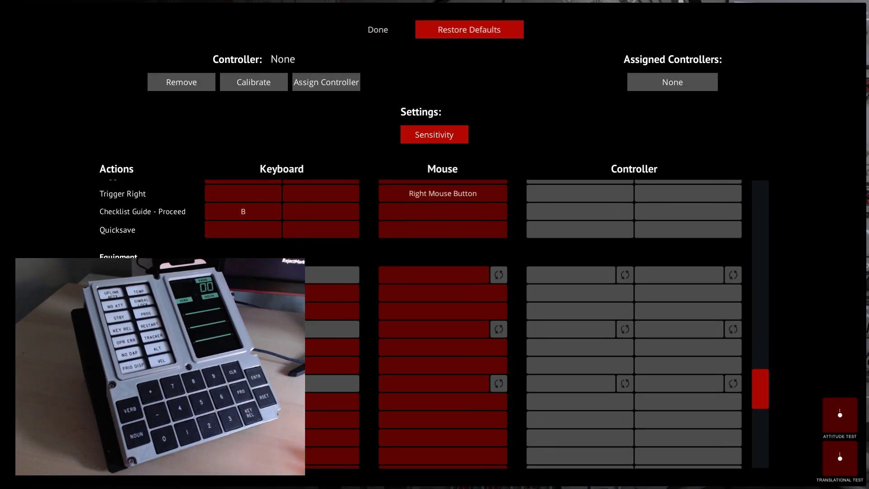
scroll(433, 323, down, 10)
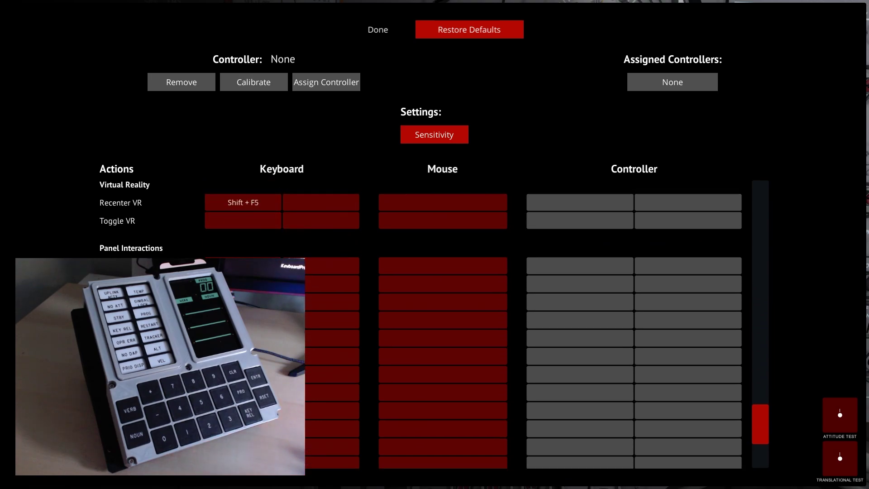
scroll(131, 252, down, 1)
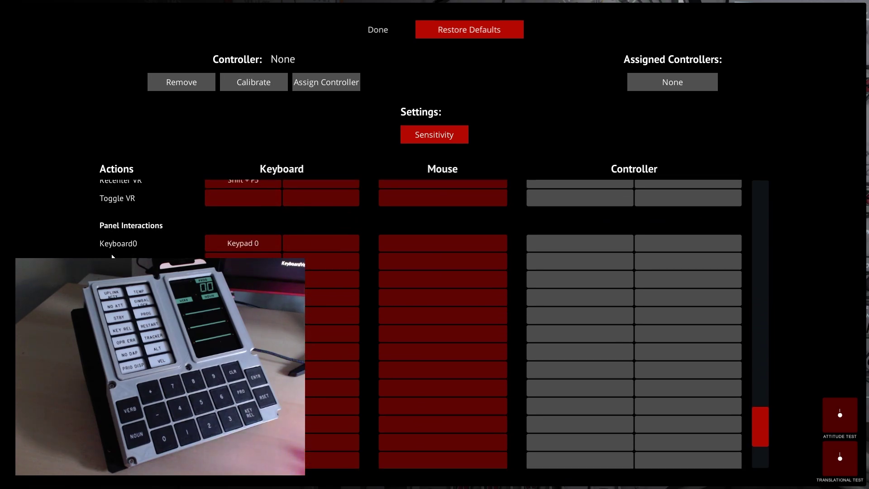
scroll(112, 258, down, 1)
scroll(136, 245, up, 1)
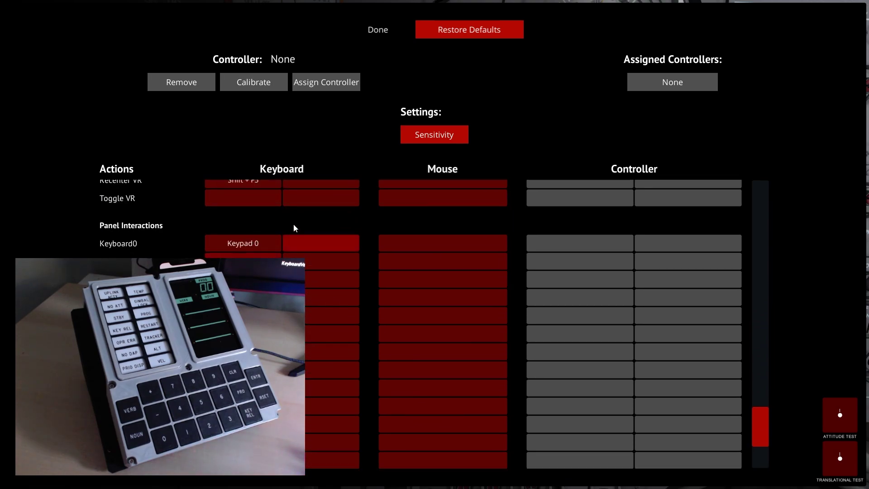
Reassign the Keyboard0 panel interaction to Keypad 0, replacing its existing keyboard binding.
click(248, 246)
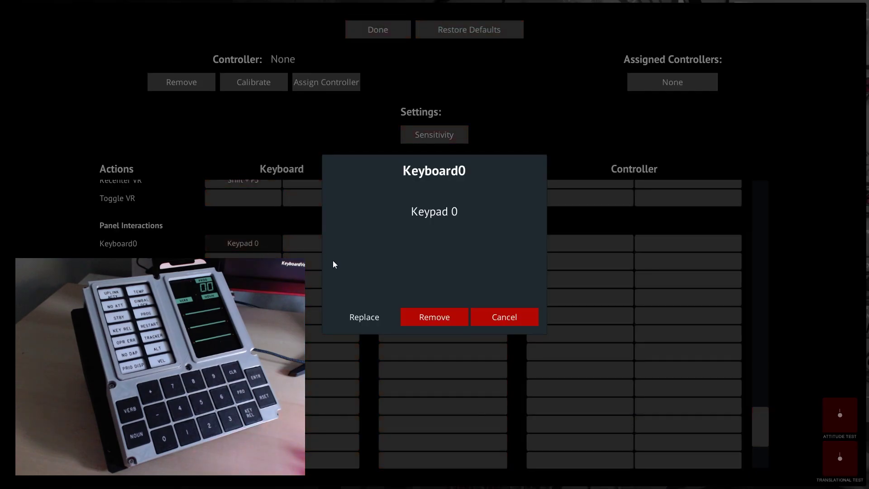
click(367, 319)
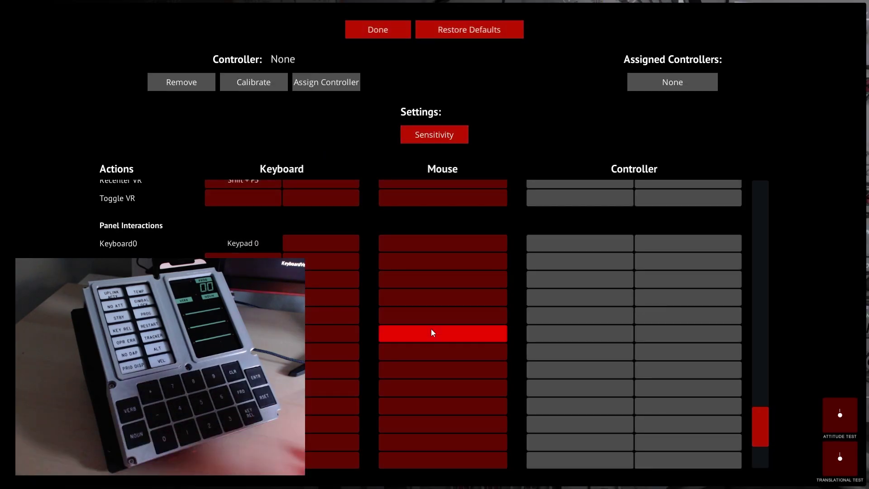
click(247, 240)
click(371, 319)
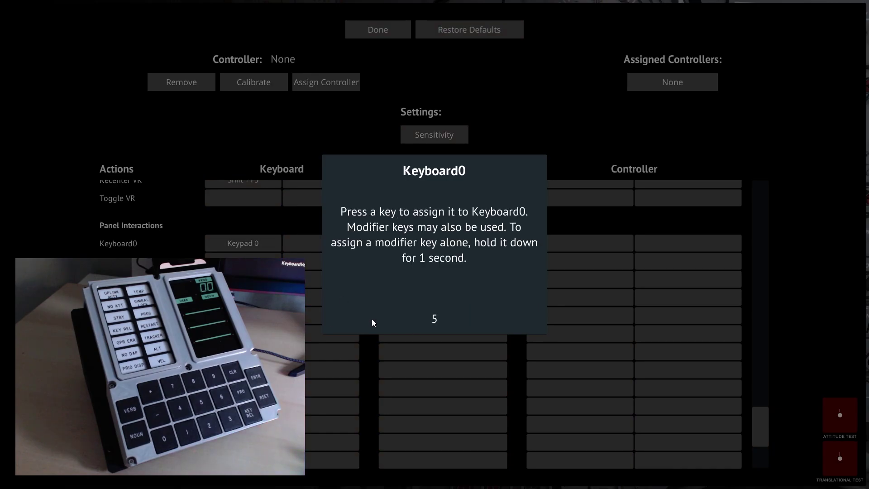
key(KP_0)
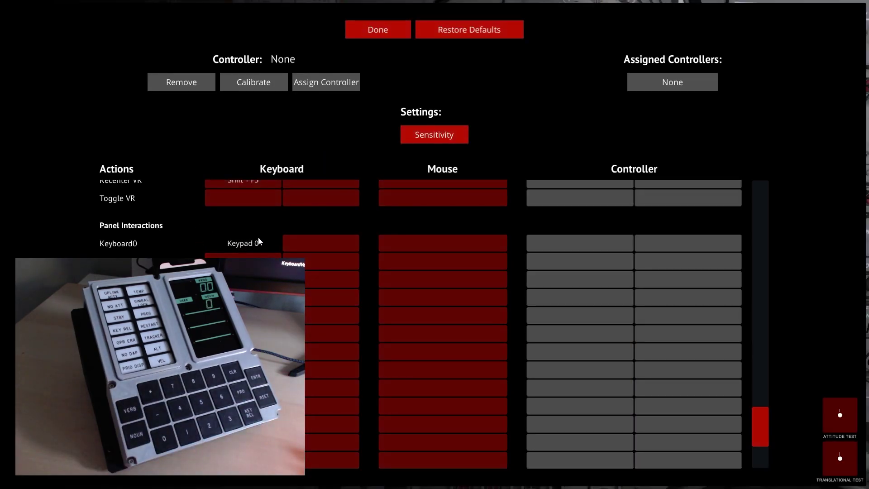
Review the remaining Panel Interactions bindings below Keyboard0, from Keyboard1 onward, and test the keypad 5 key.
scroll(259, 241, down, 6)
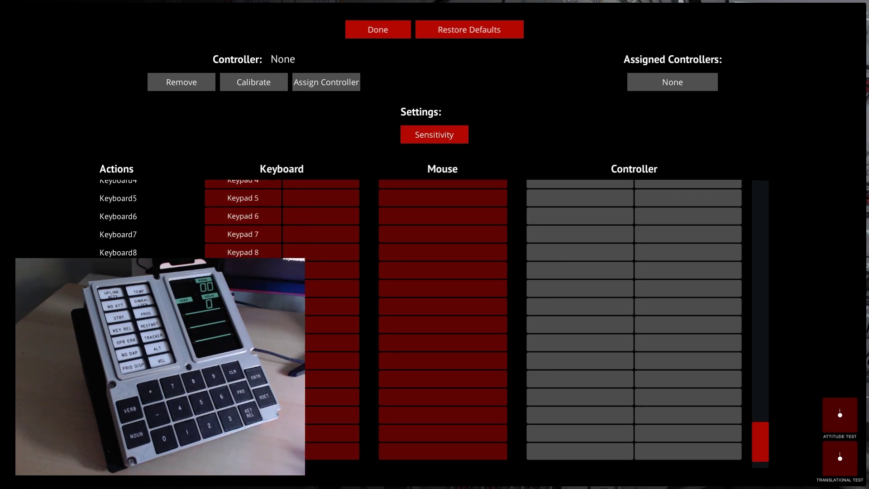
scroll(198, 194, up, 2)
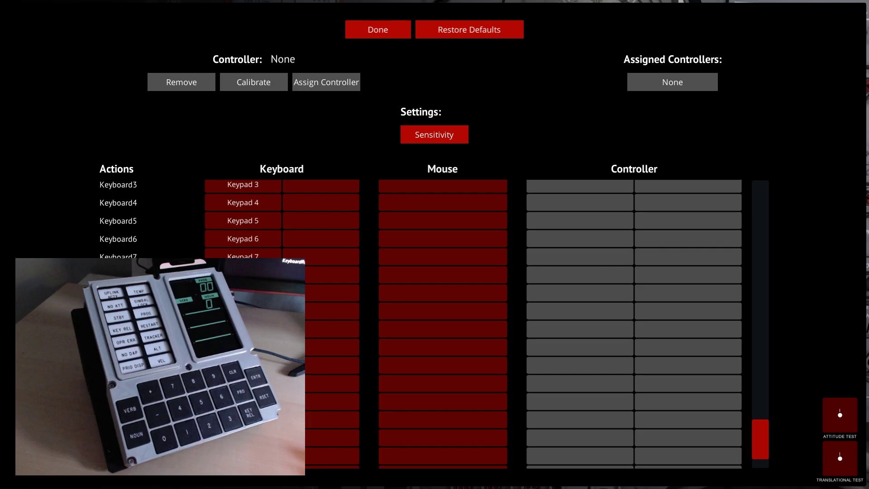
key(KP_5)
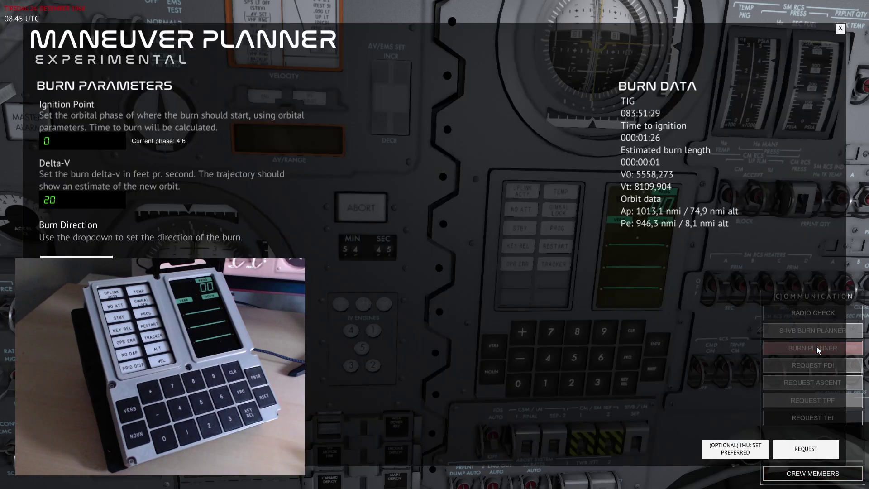
Request a burn in the Maneuver Planner with ignition point 180 and delta-V 50, and acknowledge the P30 PAD with ROGER.
click(88, 145)
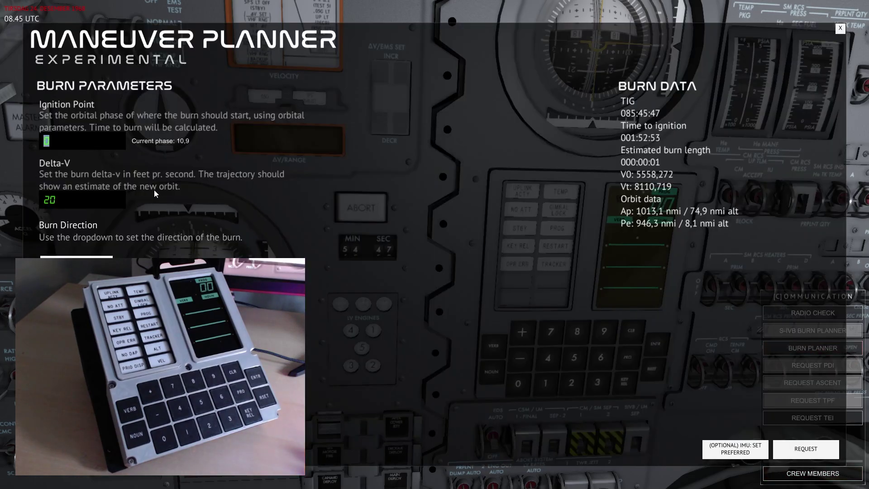
text(180)
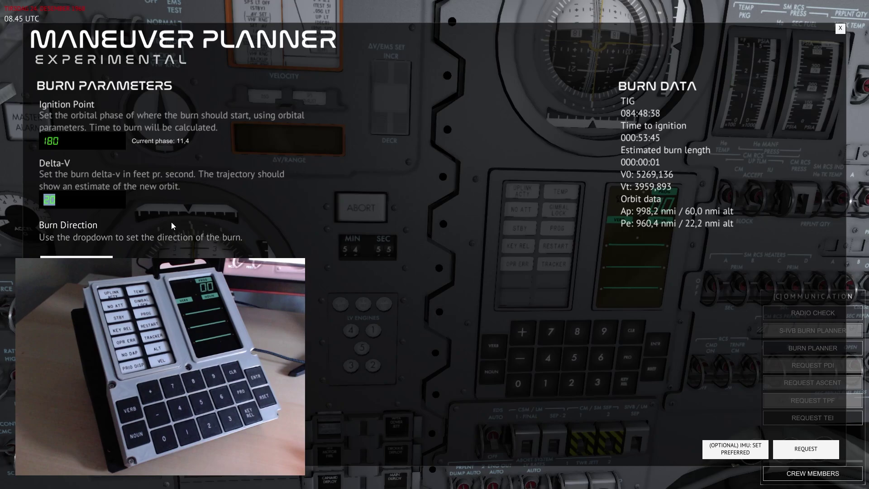
text(50)
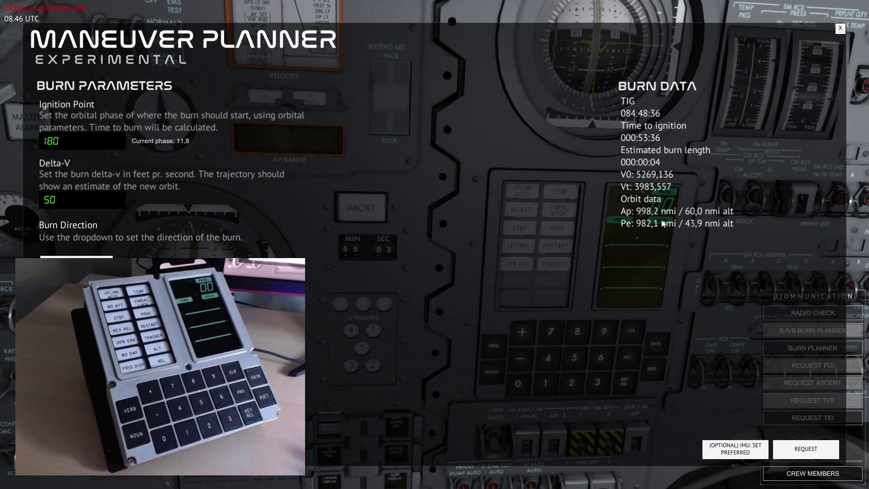
click(800, 454)
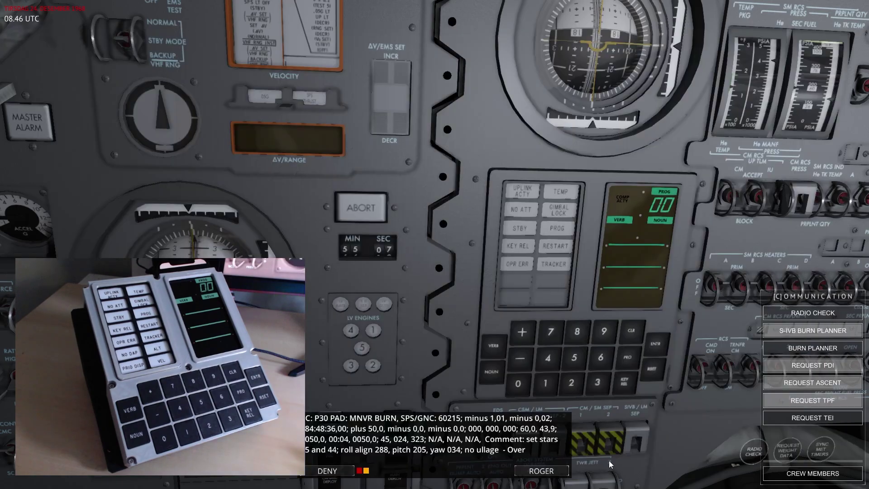
click(542, 471)
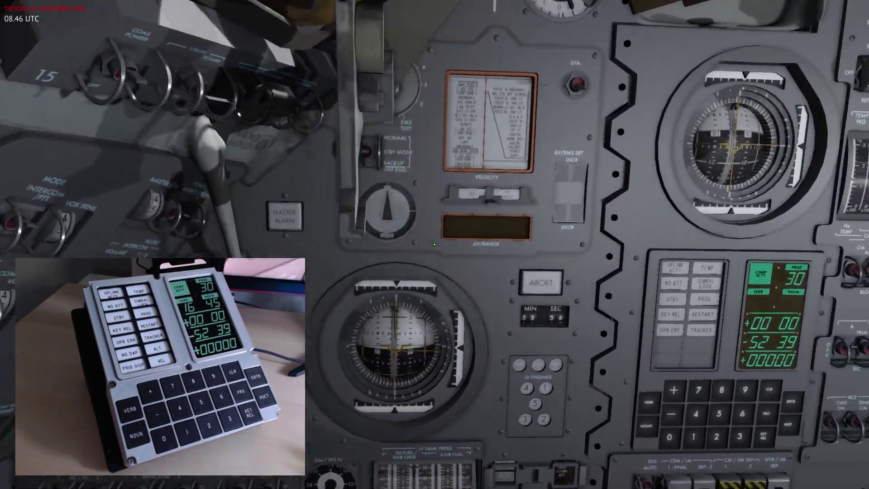
Open the mission pad and look through its checklists.
key(Tab)
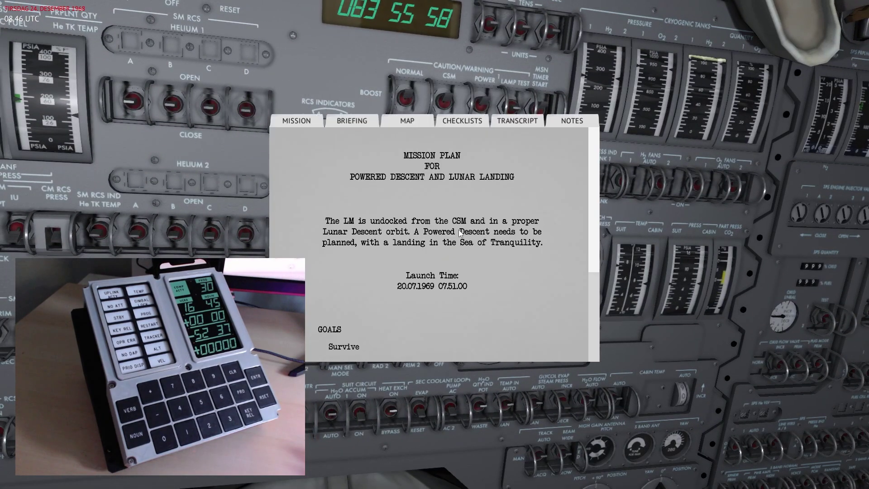
click(462, 121)
scroll(497, 199, down, 5)
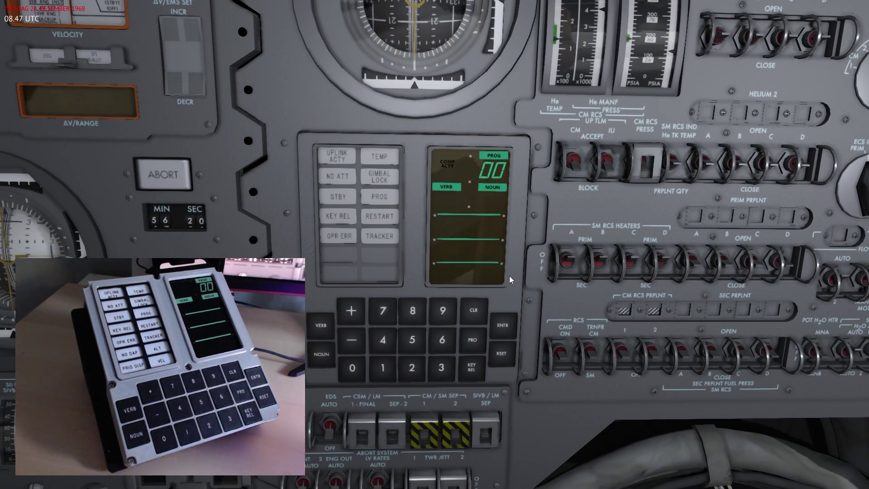
Start Verb 49 on the command module DSKY, and use Verb 25 Noun 22 to load +00000 into the first two registers.
text(49)
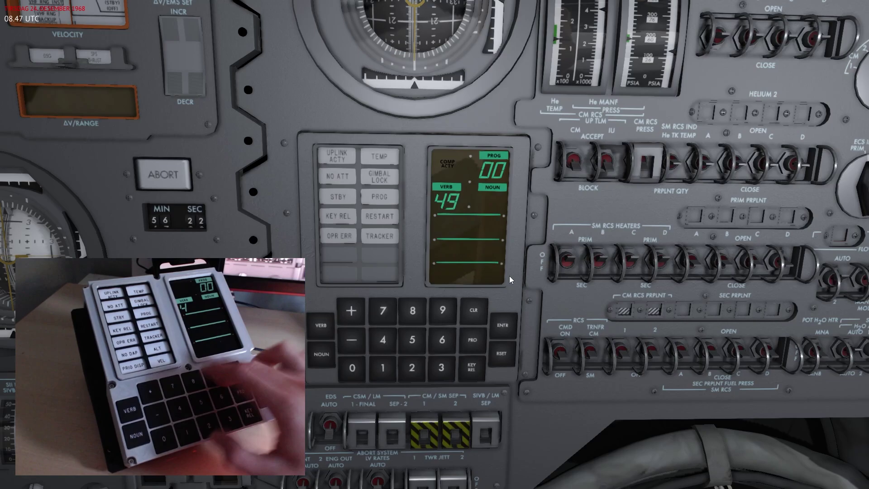
key(Return)
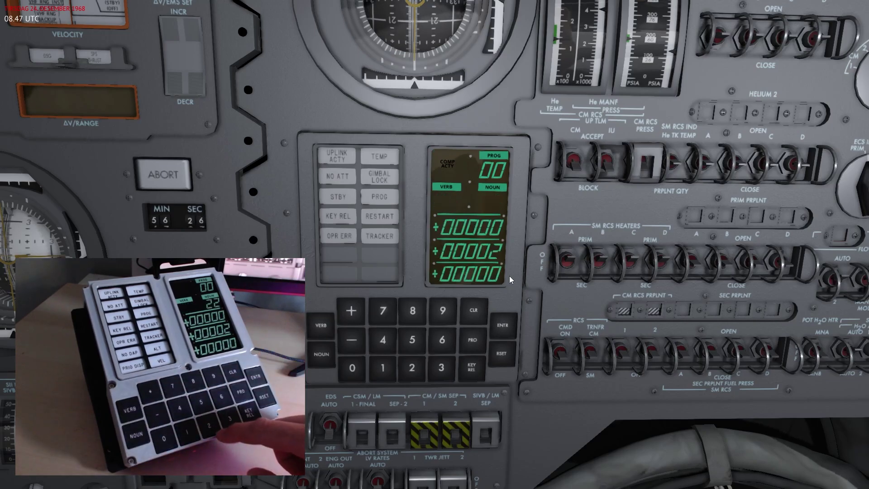
text(25)
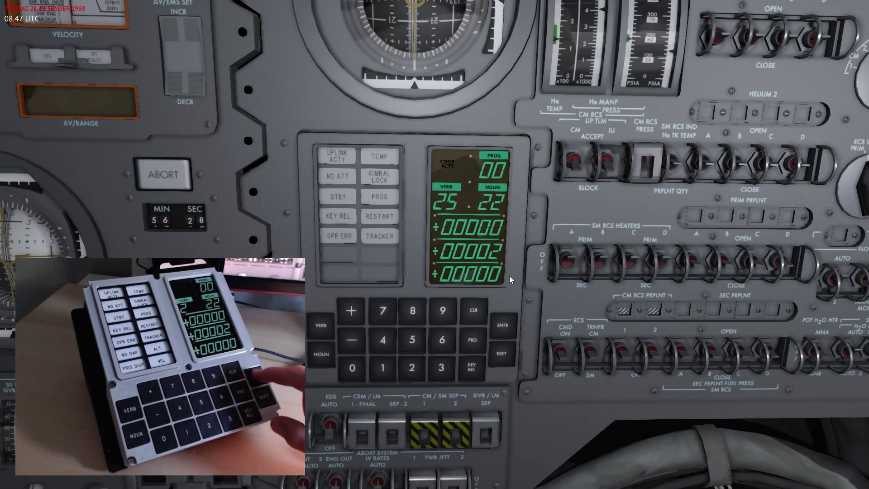
key(Return)
text(+)
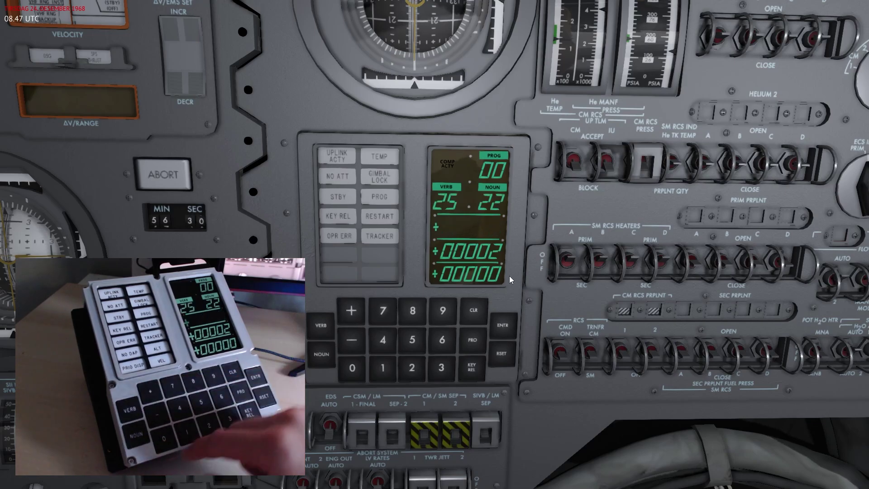
text(00000)
key(Return)
text(+0)
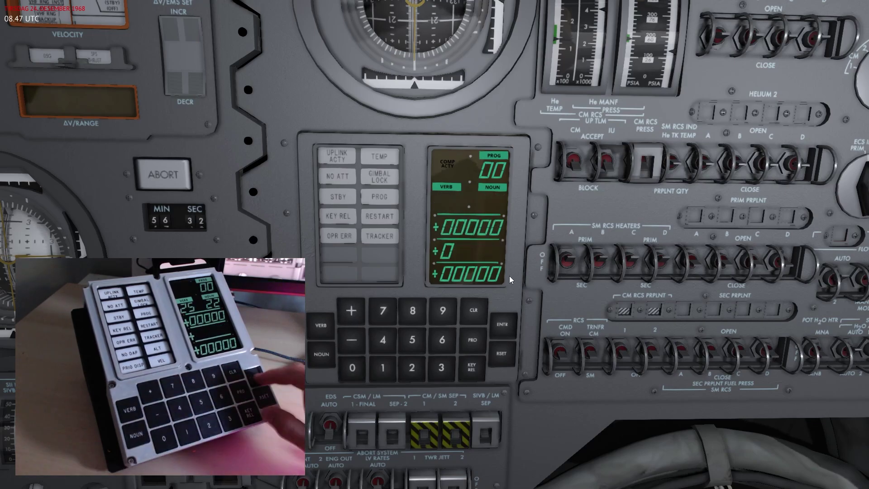
text(0000)
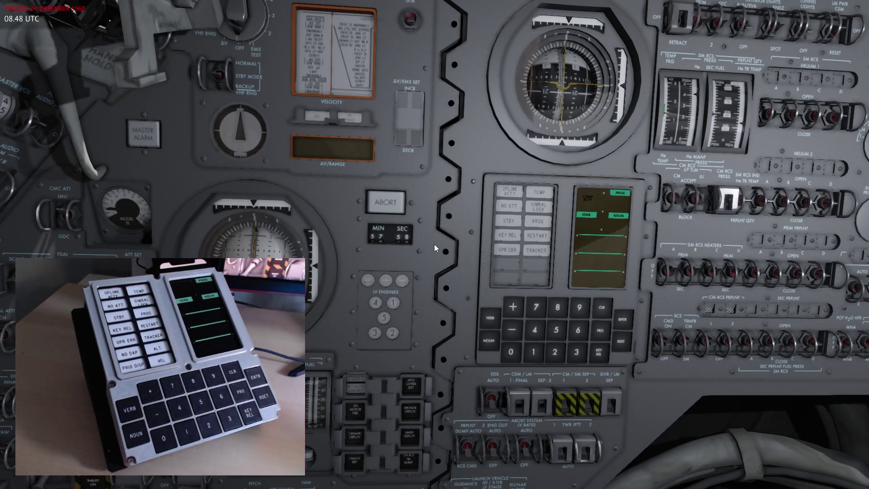
Move to the lunar module's DSKY and begin the Verb 37 program entry with 0.
key(ctrl+F3)
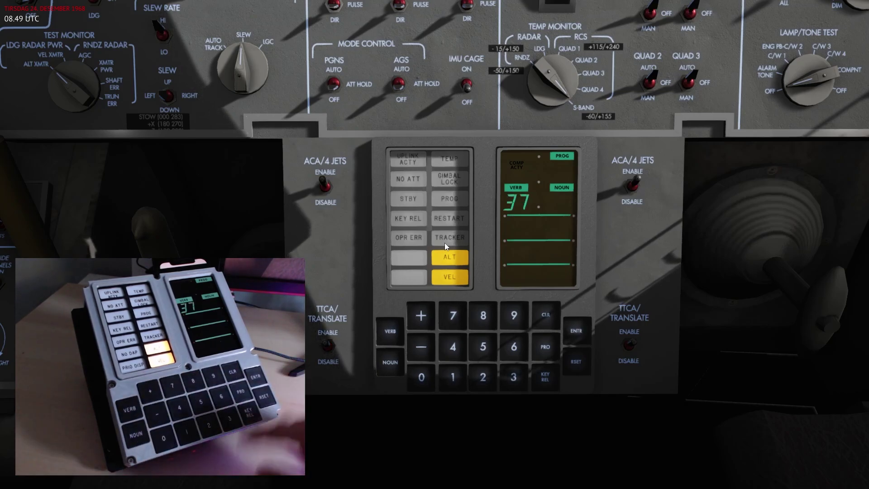
text(0)
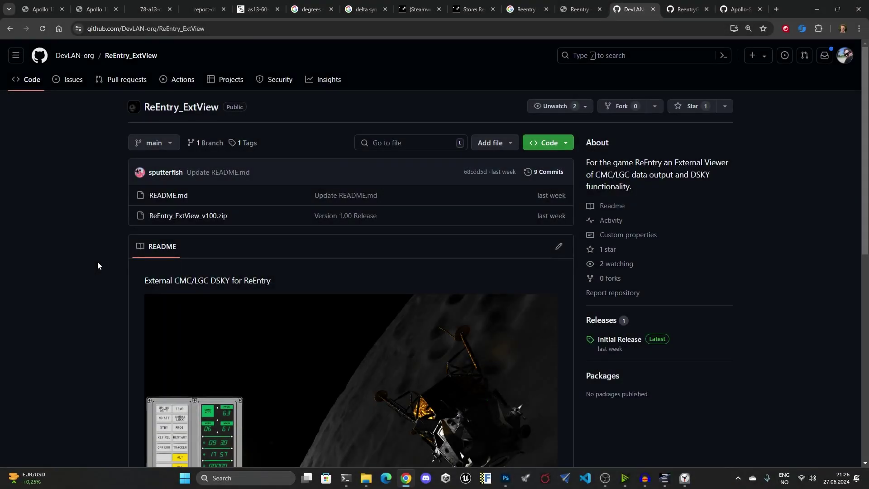
In the browser, review the ReEntry_ExtView repository's address, README introduction and clone and download options.
click(109, 29)
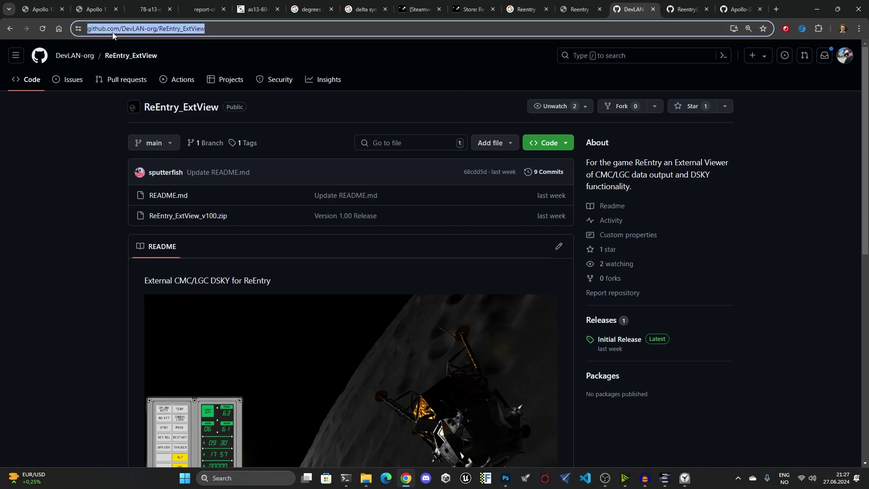
click(78, 198)
scroll(75, 203, down, 3)
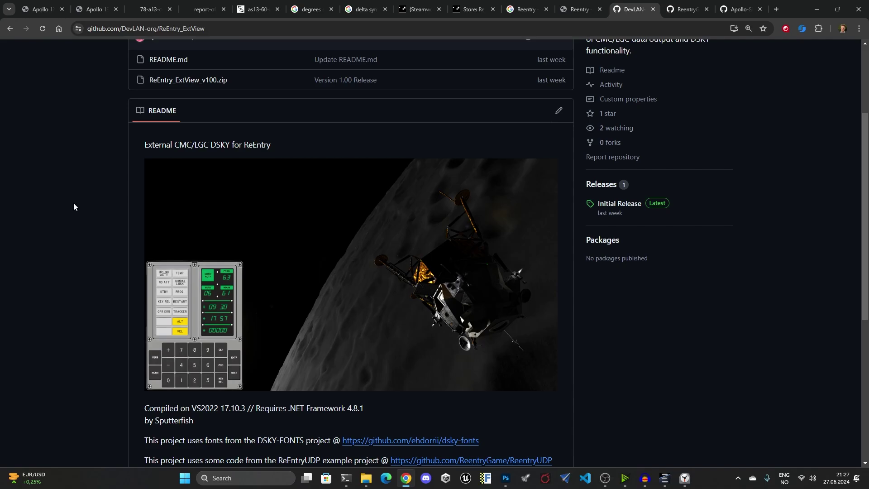
scroll(73, 203, down, 1)
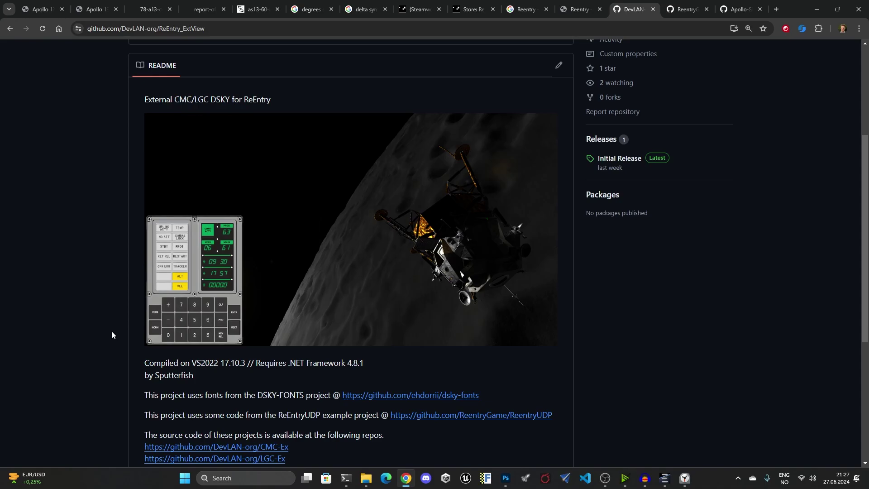
scroll(111, 332, up, 3)
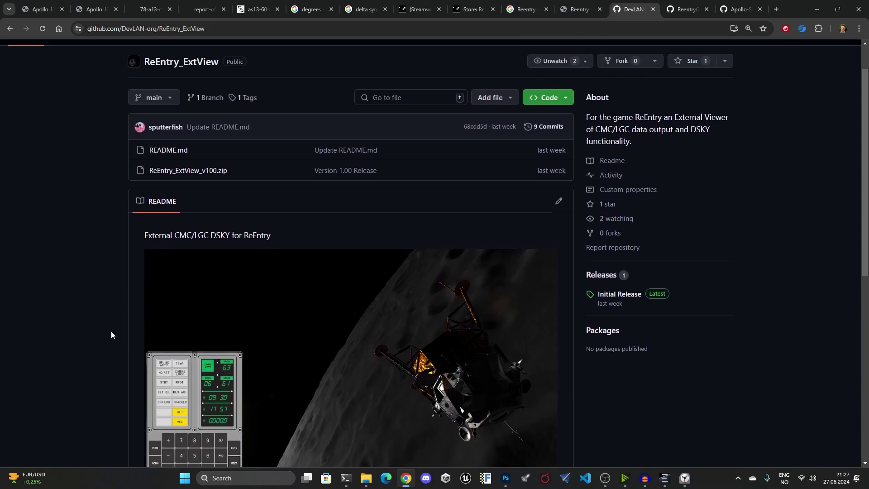
click(556, 106)
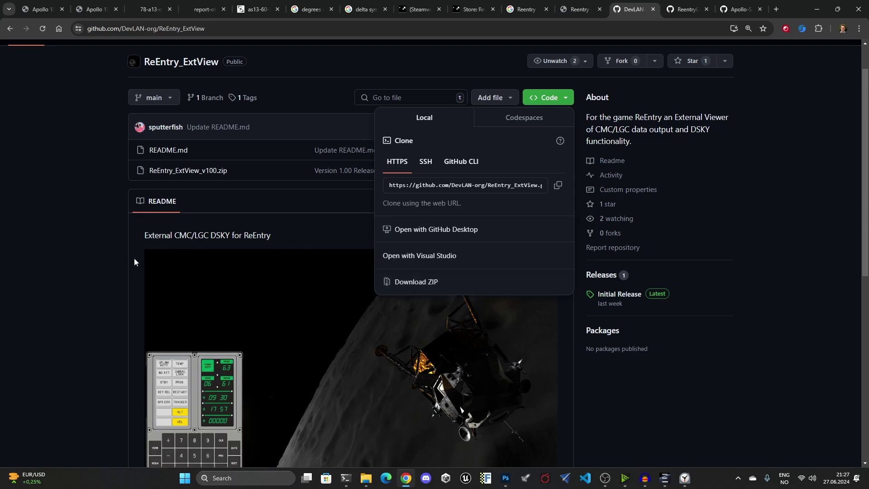
click(119, 258)
Open the CMC-Ex source repository from the README in a separate tab, skim its instructions, and close that tab.
scroll(105, 258, down, 8)
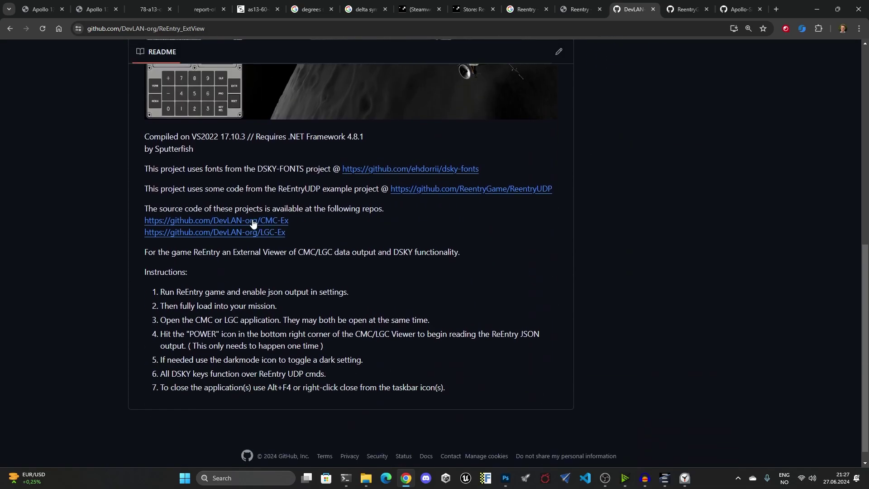
middle_click(246, 221)
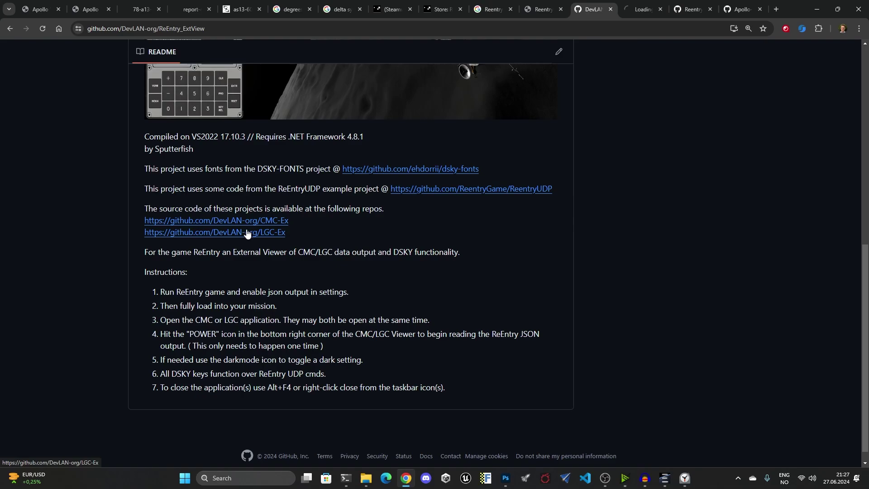
click(642, 10)
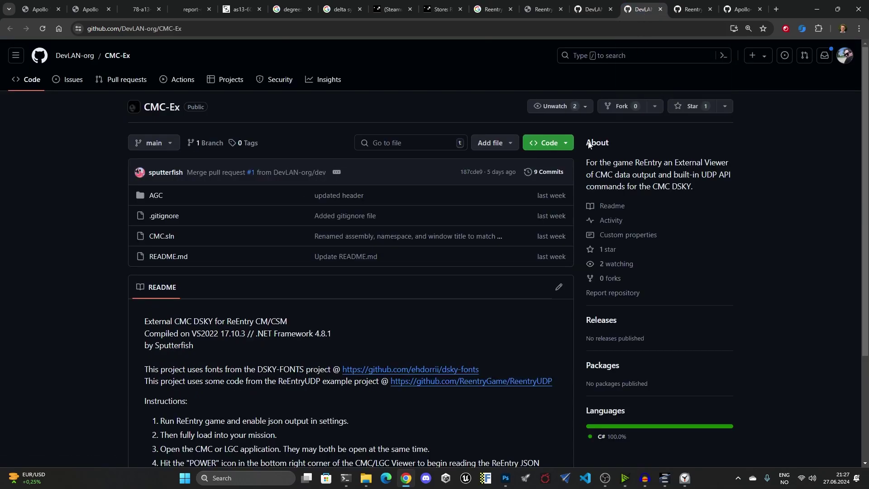
scroll(473, 245, down, 2)
scroll(474, 246, down, 1)
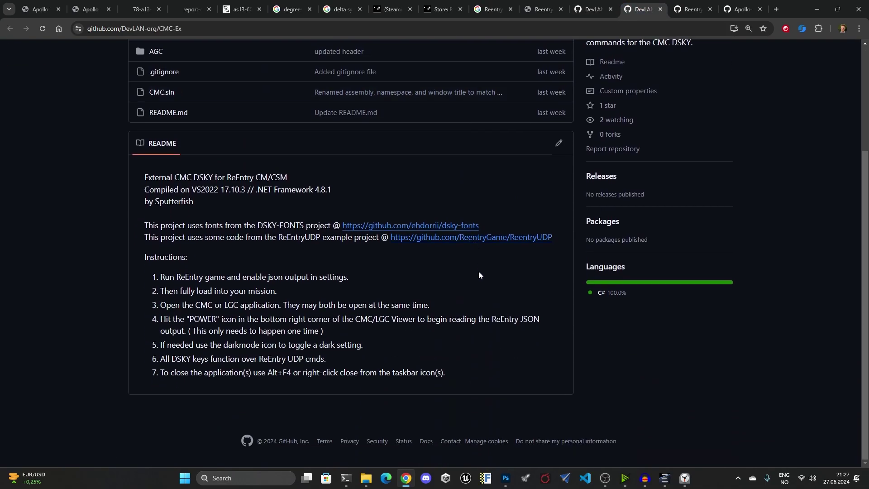
click(661, 9)
Recheck the ReEntry_ExtView download options and switch to the ReEntry_ExtView_v100 folder in File Explorer.
scroll(399, 318, up, 7)
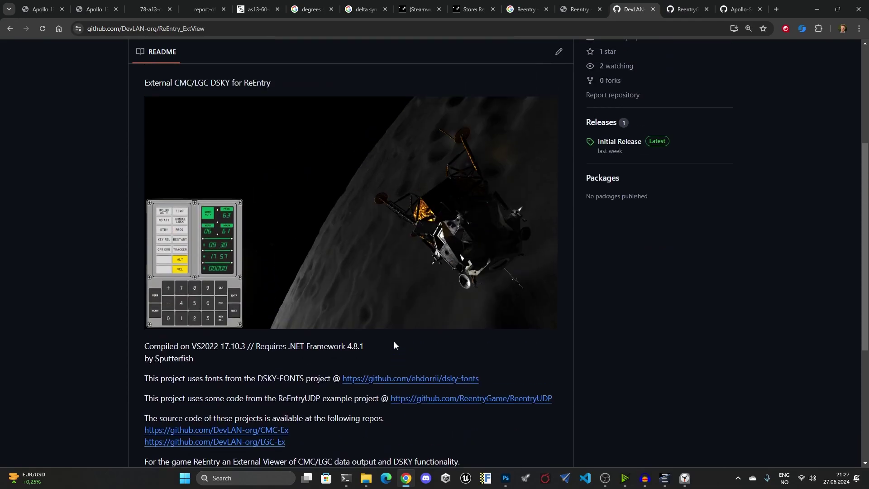
click(550, 59)
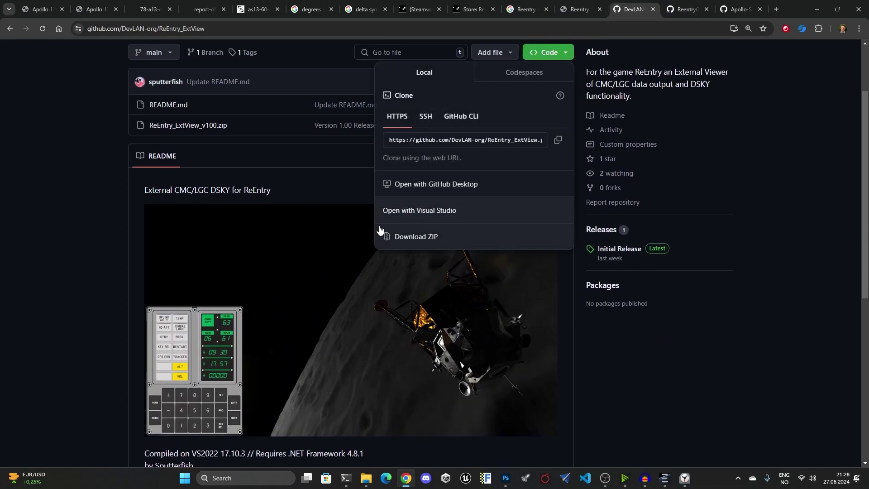
click(92, 295)
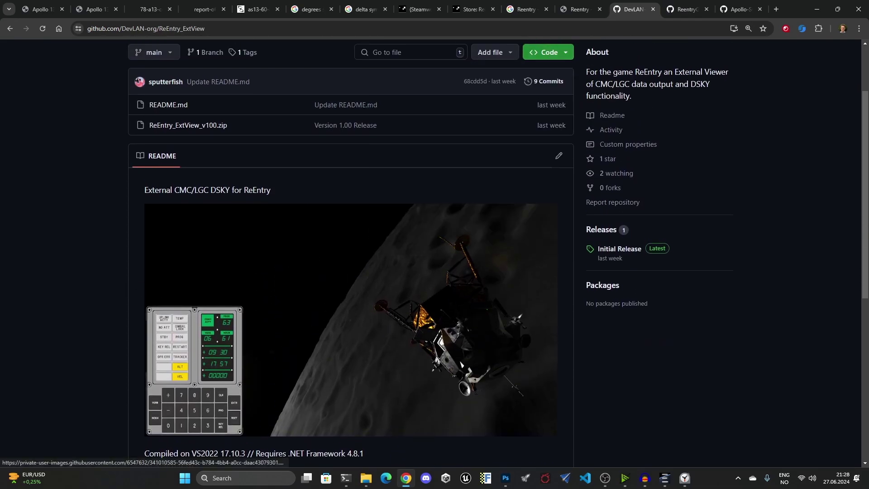
click(366, 478)
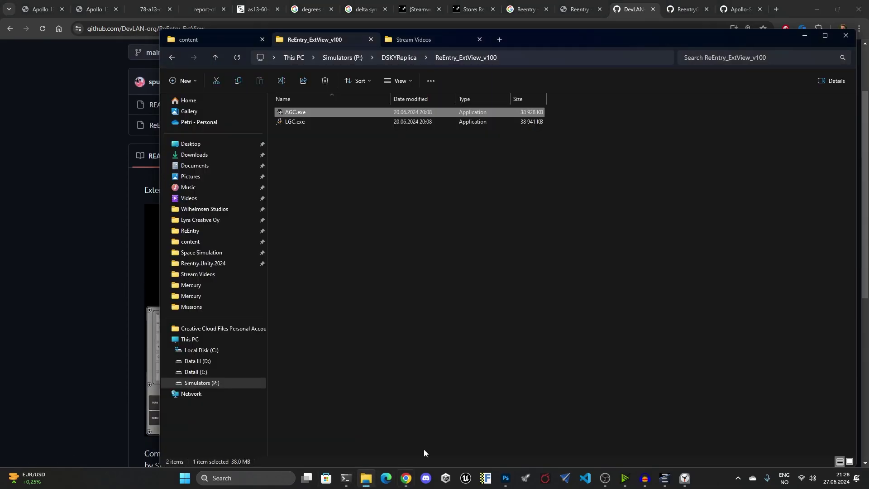
Launch AGC.exe, switch to ReEntry and place the external DSKY window beside the command module's cockpit DSKY.
double_click(304, 116)
drag(214, 70, 683, 57)
click(655, 477)
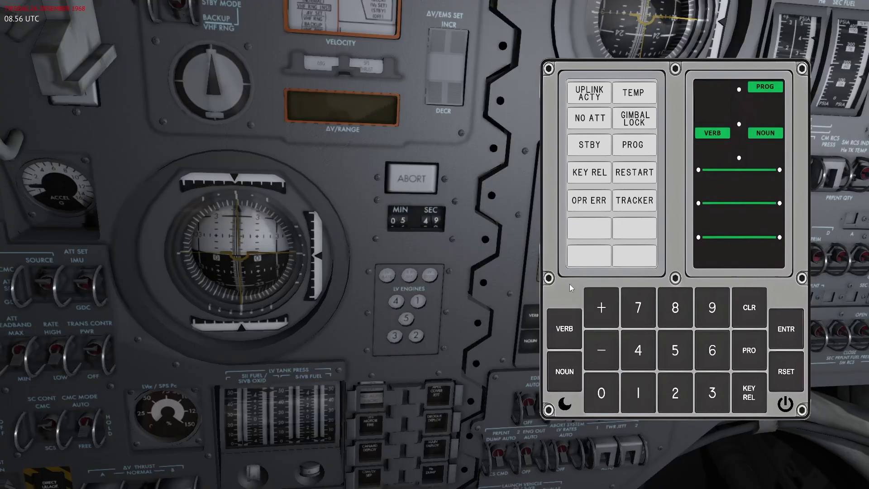
mouse_move(428, 237)
mouse_down()
mouse_move(394, 258)
mouse_move(446, 227)
mouse_move(448, 242)
mouse_move(434, 244)
mouse_up()
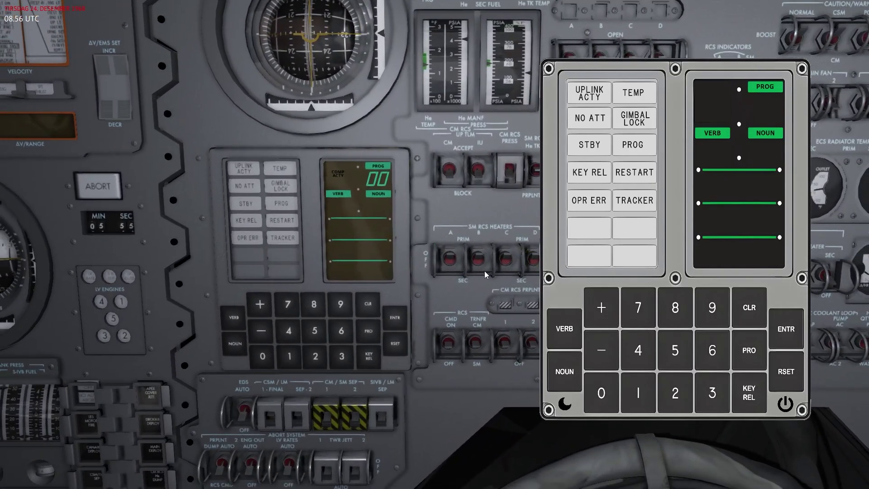
drag(705, 74, 672, 76)
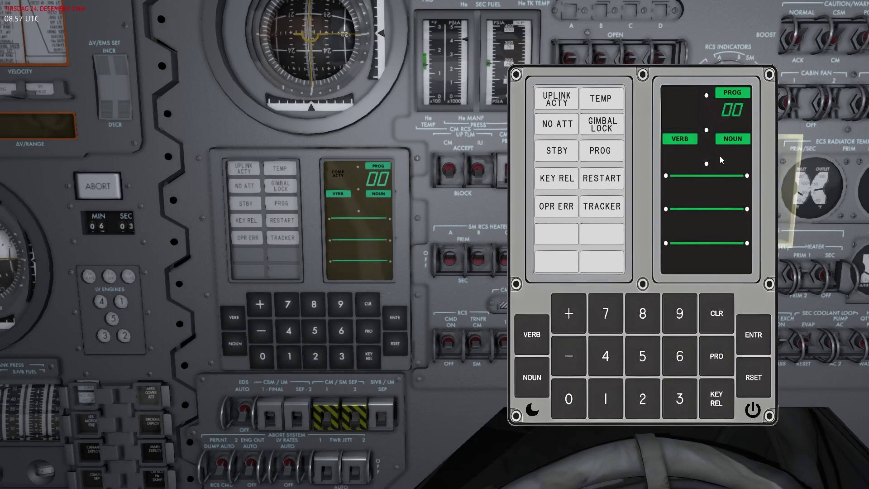
Run the Verb 35 lamp test on the external DSKY, then toggle its night mode on and back off.
click(532, 334)
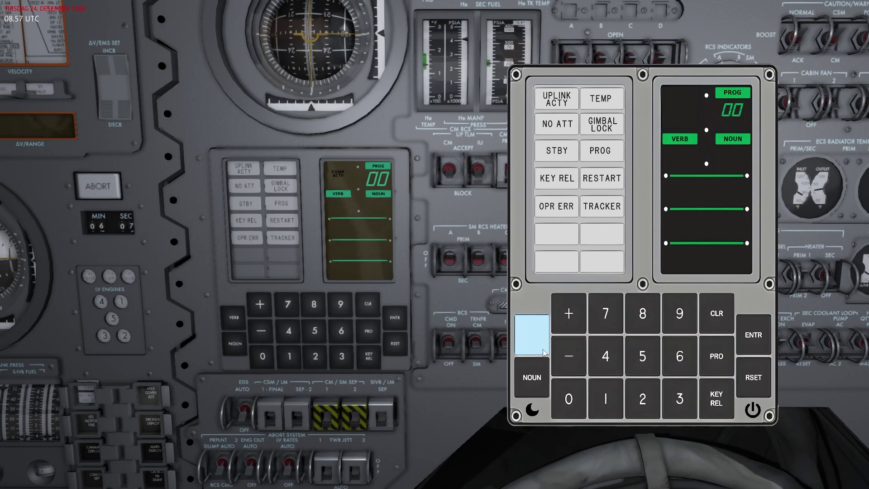
click(680, 399)
click(656, 371)
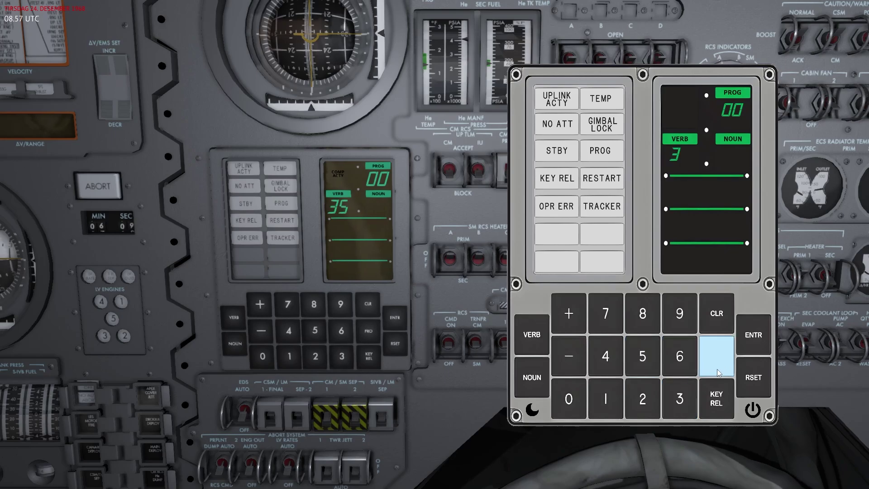
click(765, 347)
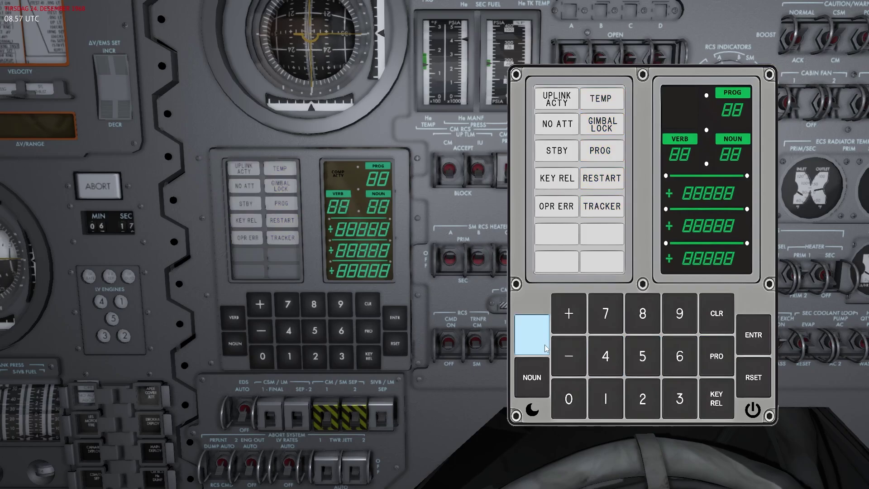
click(534, 411)
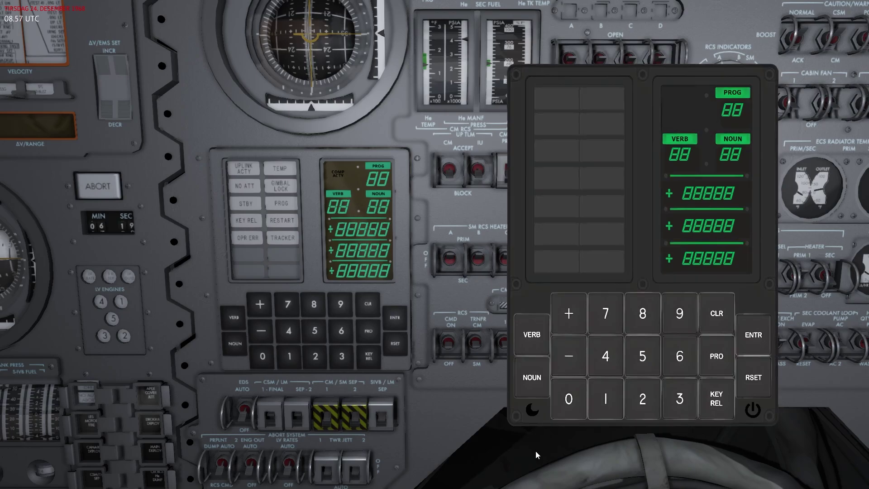
click(532, 411)
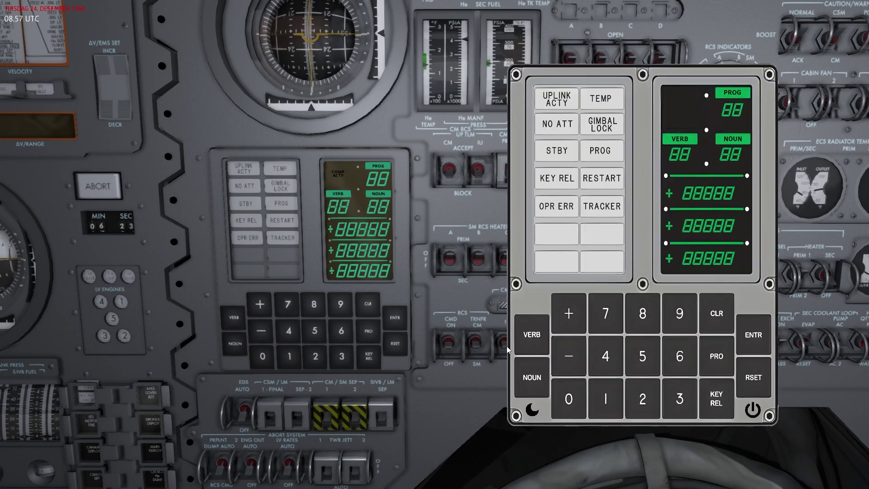
Use Verb 37 on the external DSKY to select program 00.
click(533, 343)
click(679, 399)
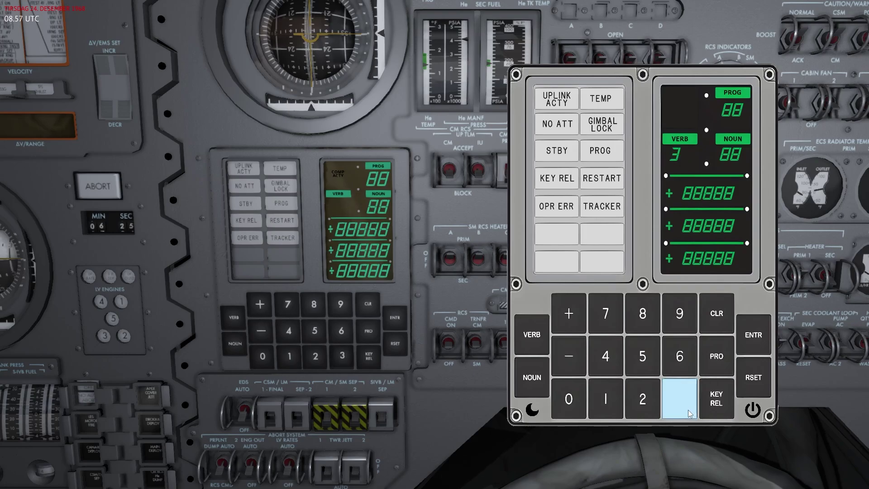
click(620, 316)
click(758, 330)
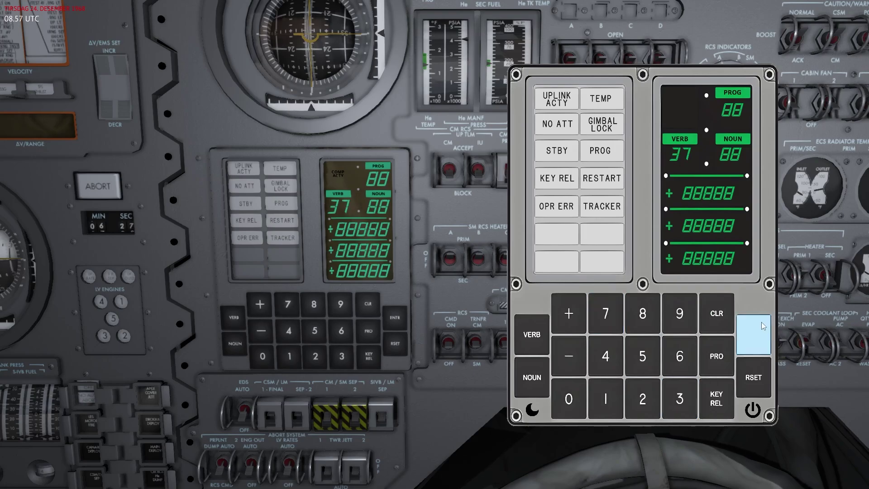
click(567, 398)
click(567, 398)
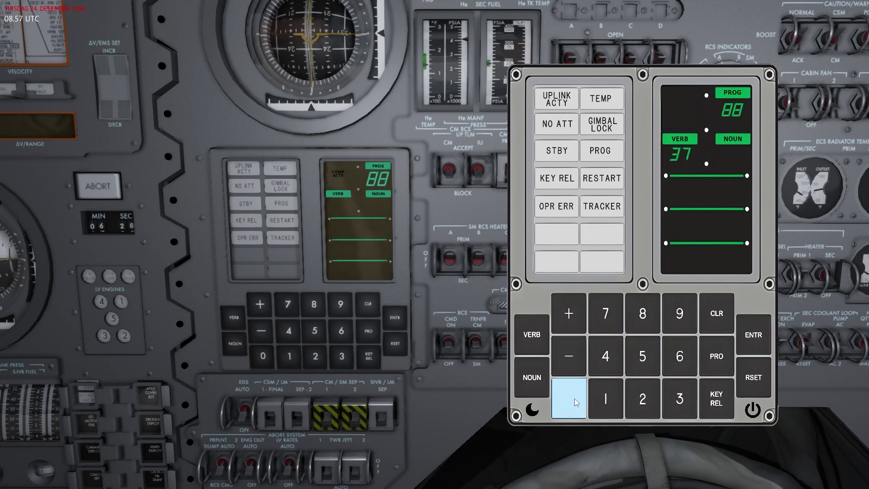
click(753, 334)
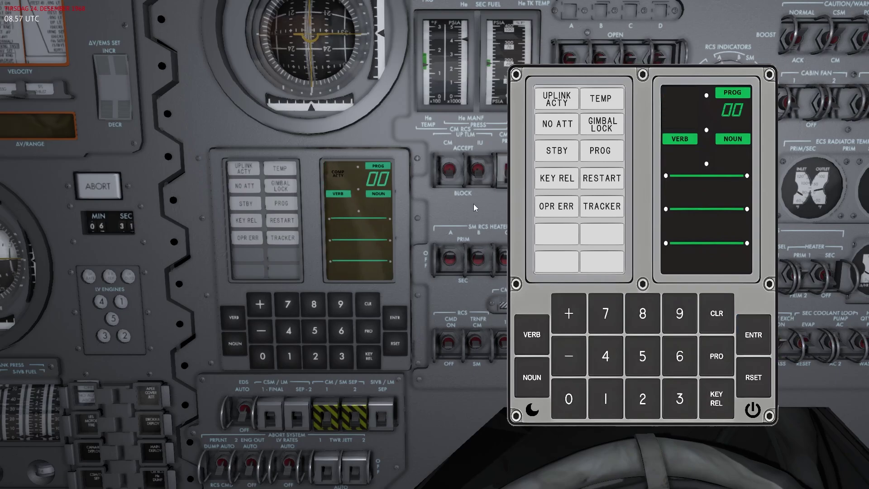
Switch the simulator to the exterior view of the spacecraft behind the external DSKY.
key(F1)
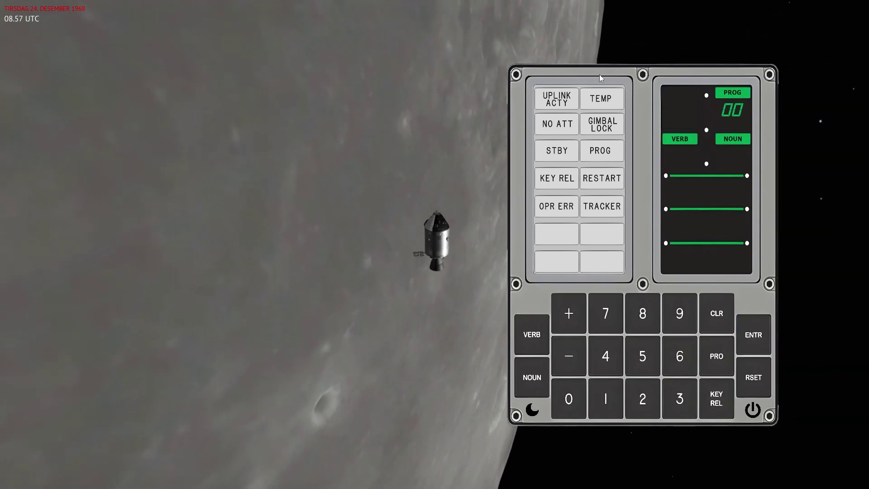
drag(566, 117, 637, 97)
scroll(491, 208, up, 3)
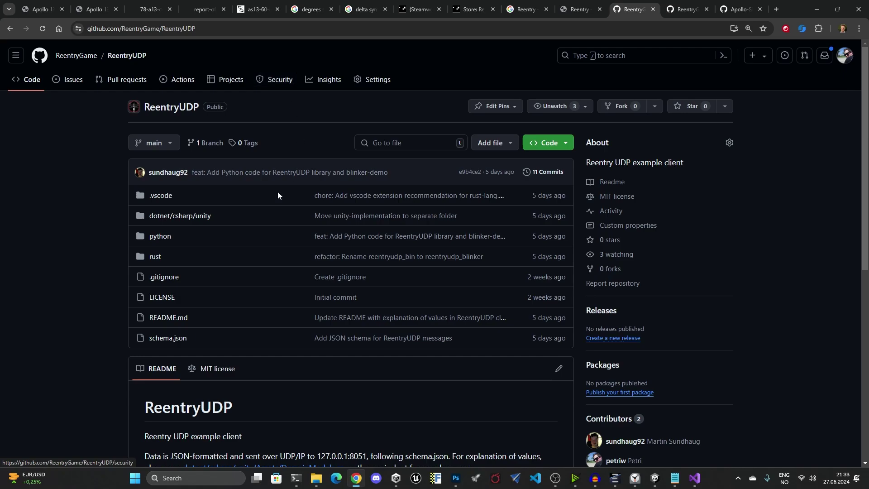
In the browser, review the ReentryUDP repository's address, file list and README description of the UDP data format.
scroll(266, 242, down, 5)
scroll(279, 294, up, 5)
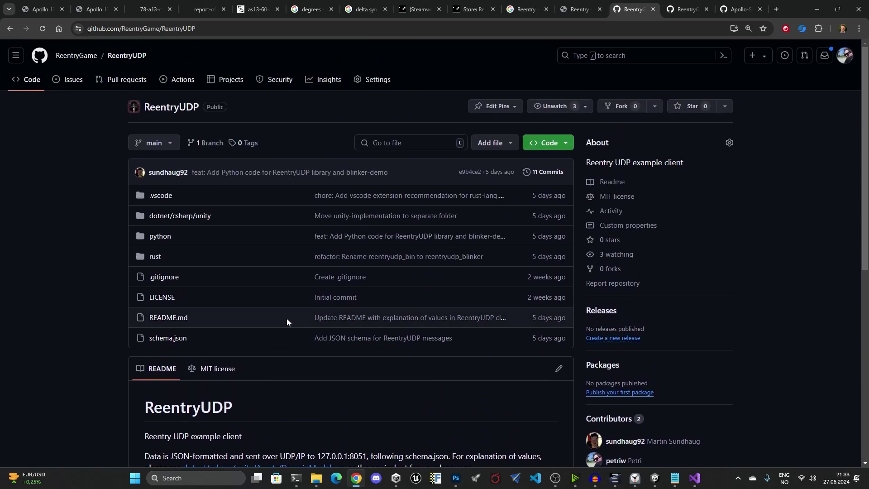
click(201, 29)
click(166, 28)
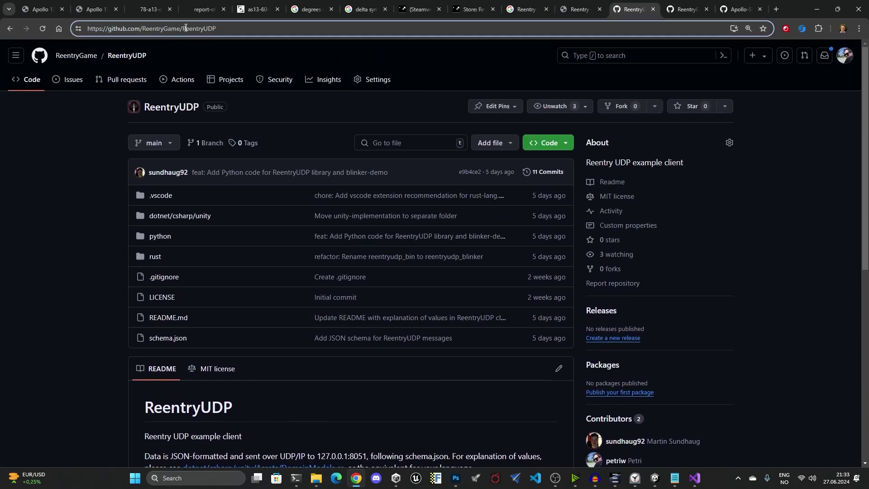
drag(139, 29, 254, 28)
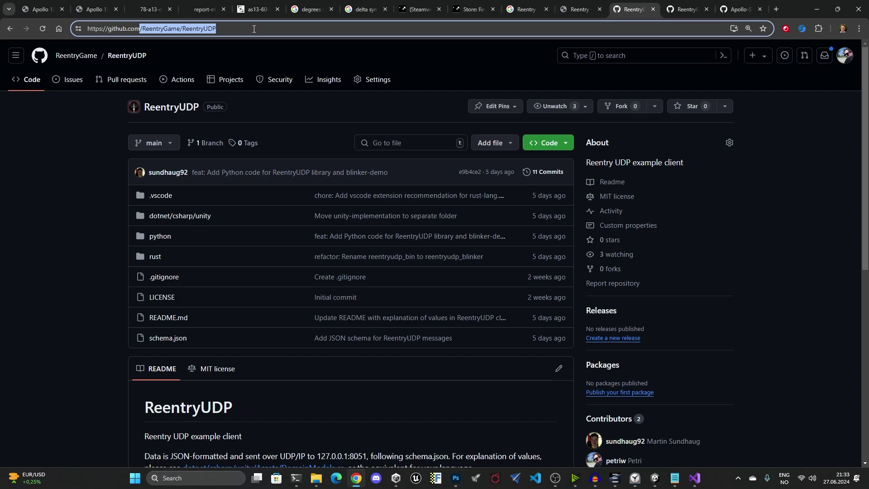
click(91, 272)
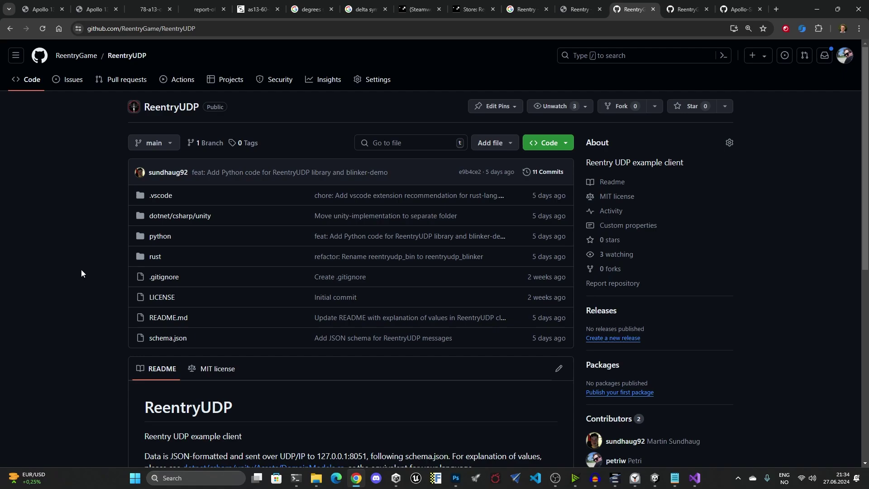
scroll(74, 268, down, 4)
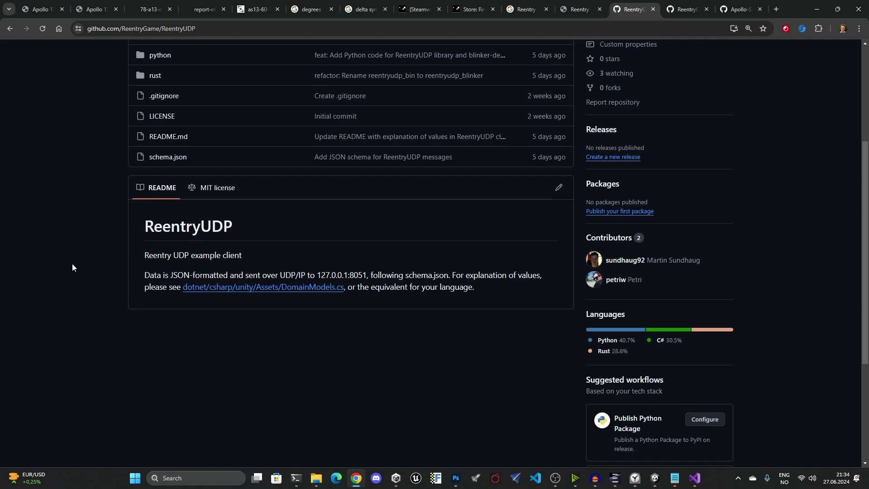
scroll(145, 225, up, 4)
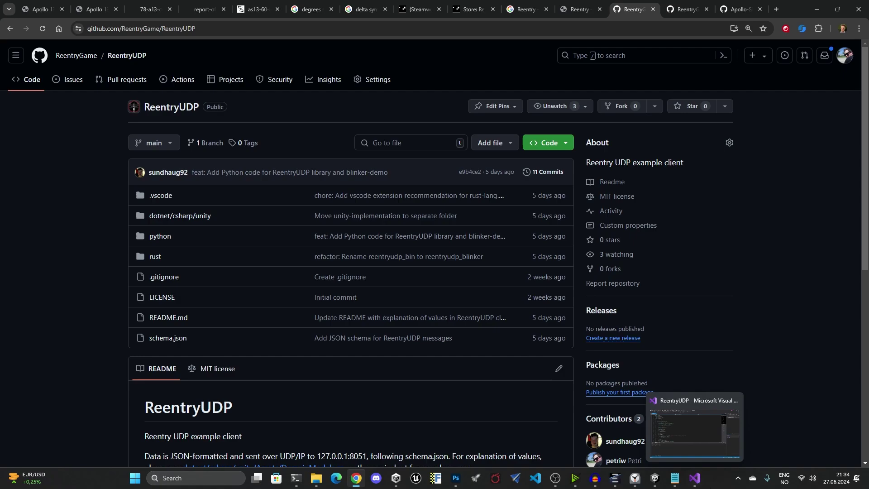
Glance at the ReentryUDP Unity project, and check the repository's clone and download options in the browser.
click(664, 483)
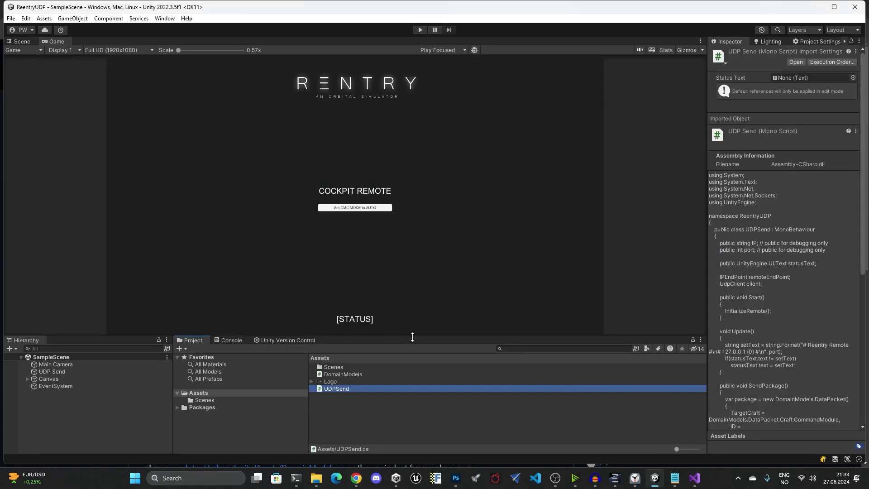
click(356, 478)
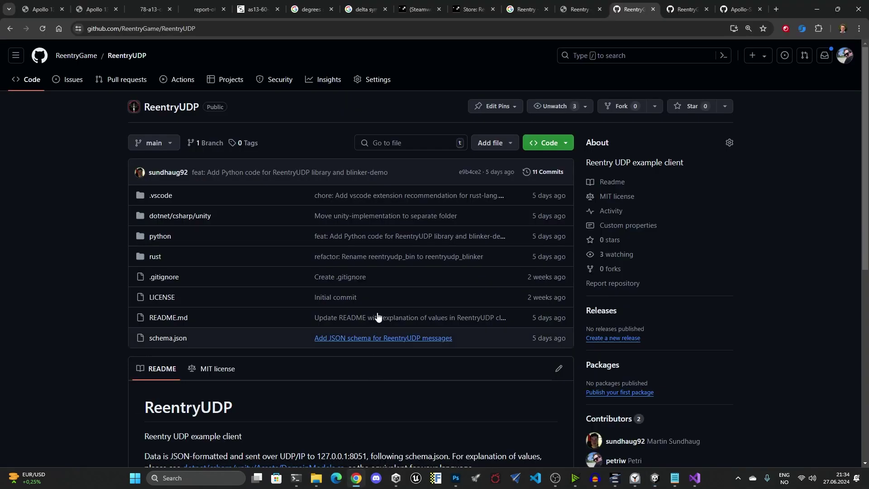
click(548, 145)
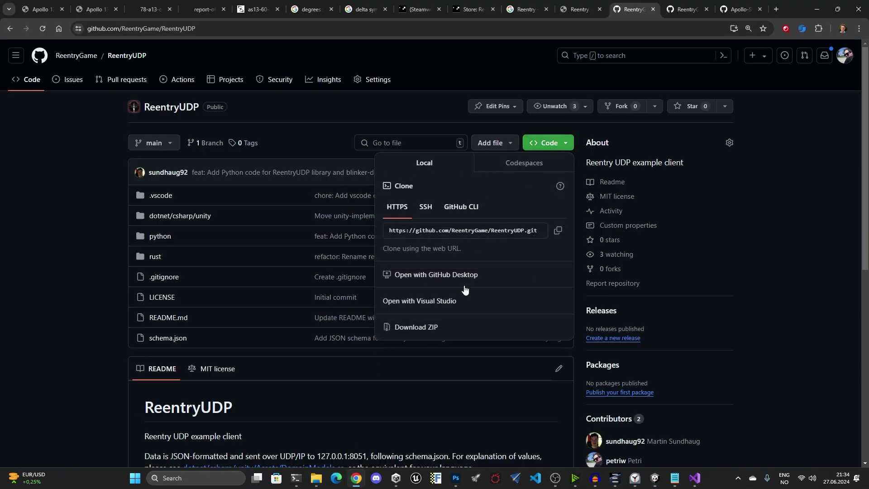
click(494, 343)
Switch to the ReentryUDP project in Unity, run SampleScene and enlarge the Game view.
click(665, 457)
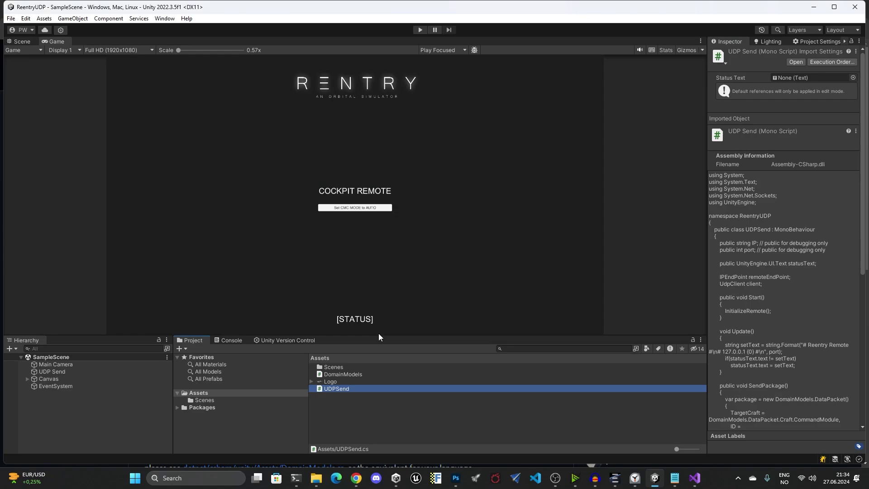
click(422, 29)
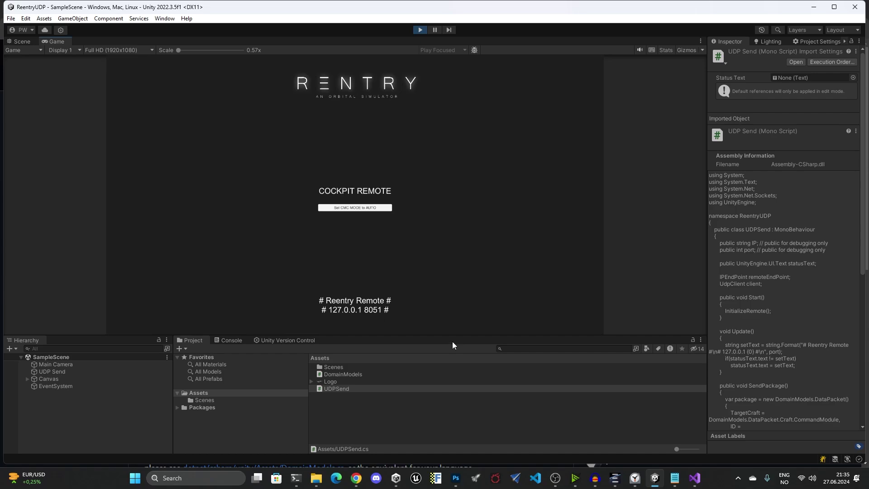
drag(453, 341, 444, 390)
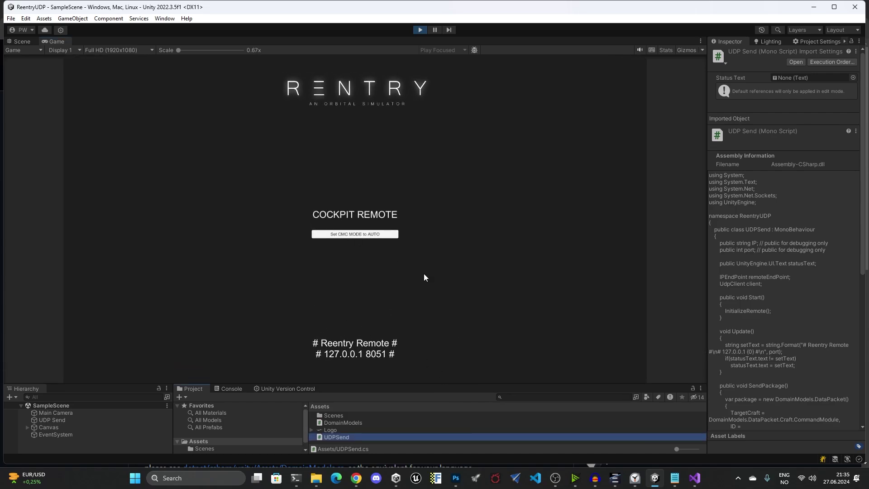
Switch to ReEntry and locate the CMC MODE switch on the command module's panel.
key(alt+Tab)
key(alt+Tab)
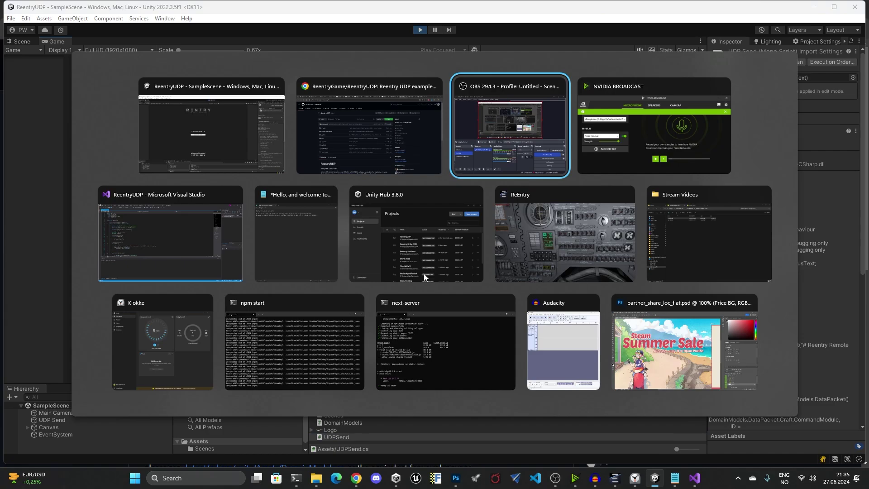
click(547, 219)
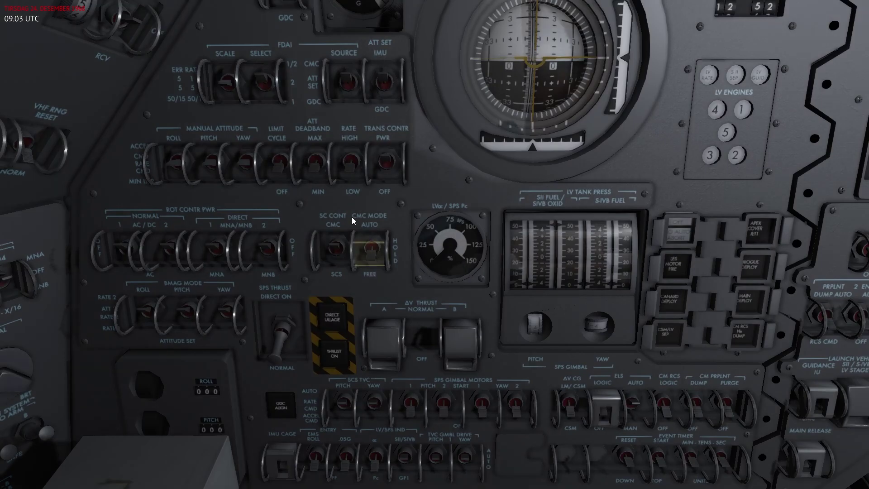
From the Unity cockpit remote, set CMC MODE to AUTO, check the switch in ReEntry and stop the running scene.
key(alt+Tab)
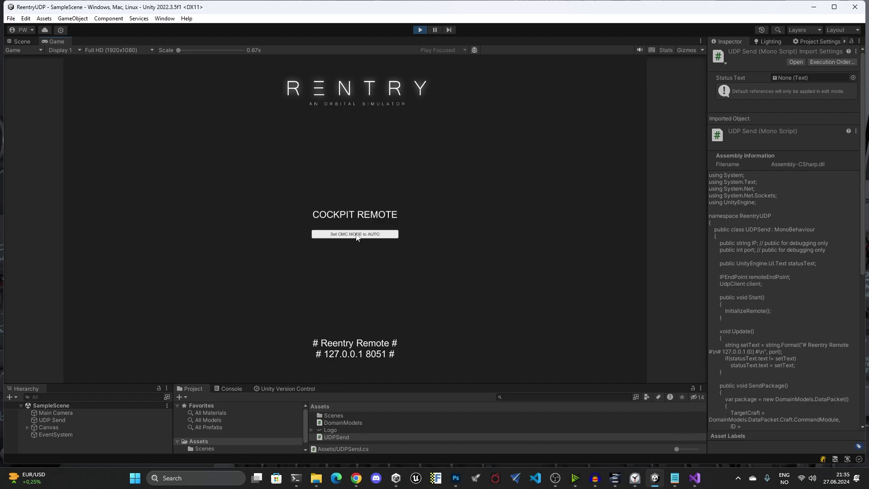
click(356, 234)
key(alt+Tab)
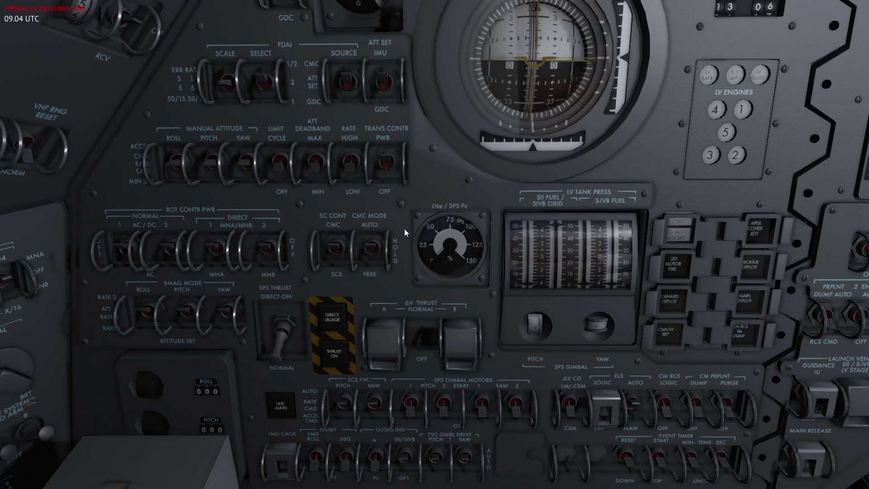
key(alt+Tab)
key(ctrl+p)
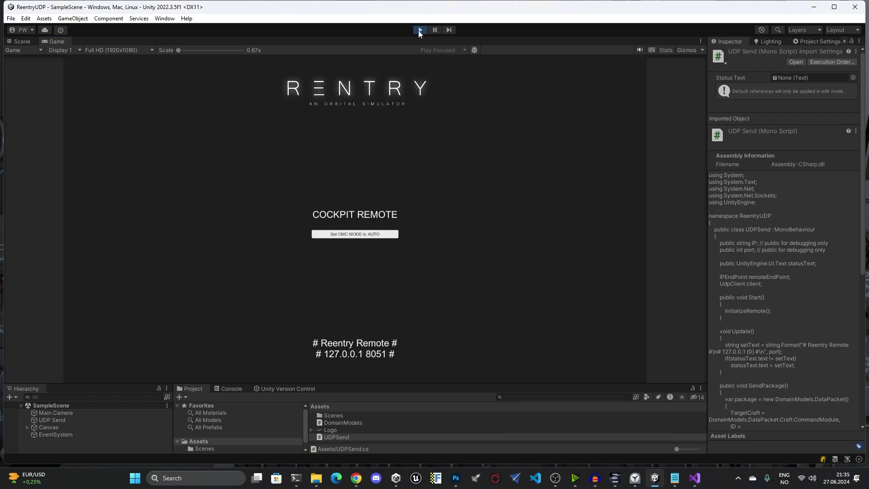
Switch to Visual Studio and examine the DataPacket built by the SendPackage method in UDPSend.cs.
click(695, 481)
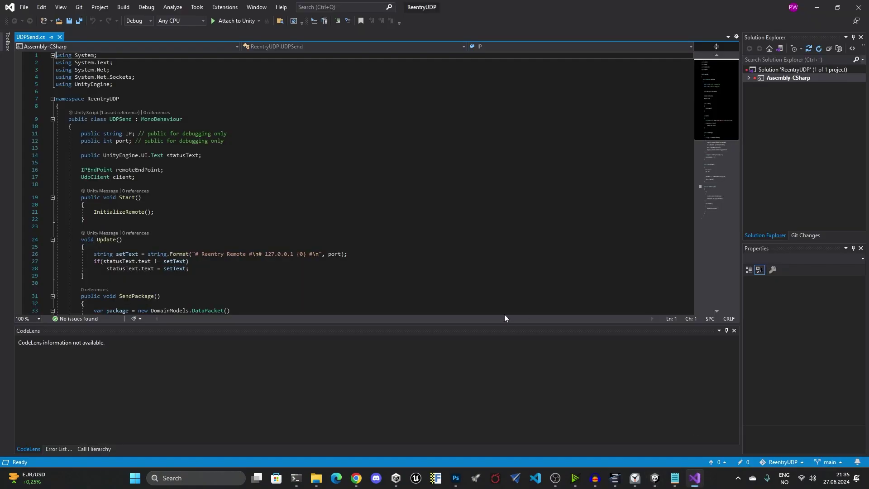
scroll(254, 195, down, 10)
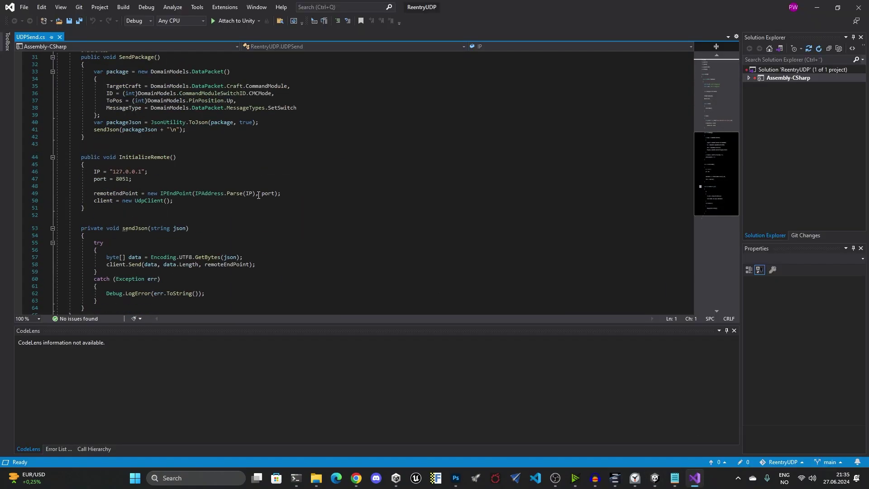
scroll(258, 195, up, 2)
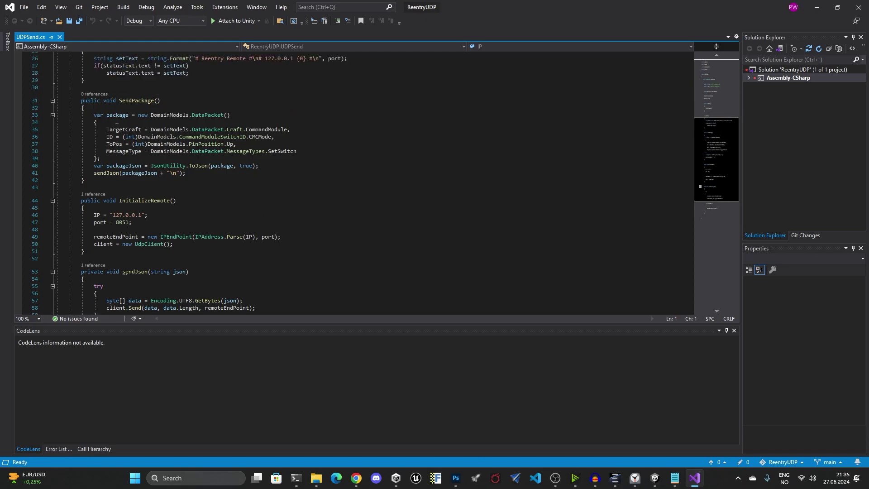
click(209, 115)
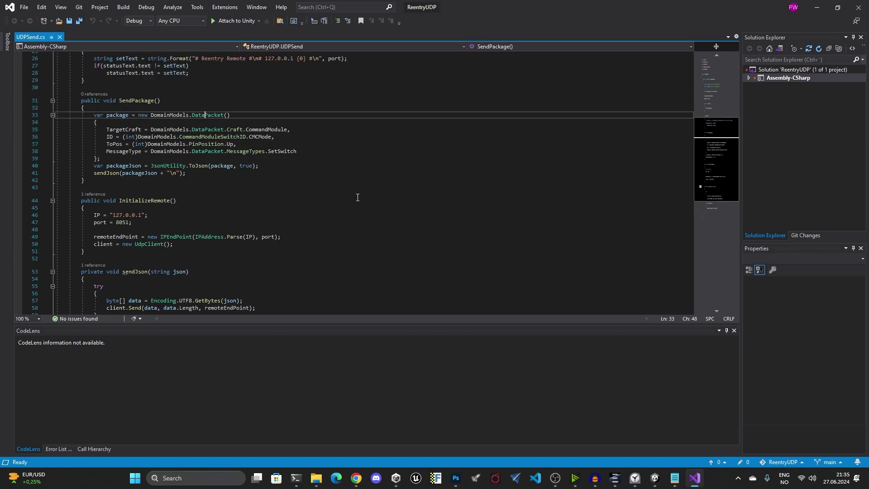
Open the DataPacket class definition in DomainModels.cs, then check the CMC MODE switch in ReEntry and return to the code.
key(F12)
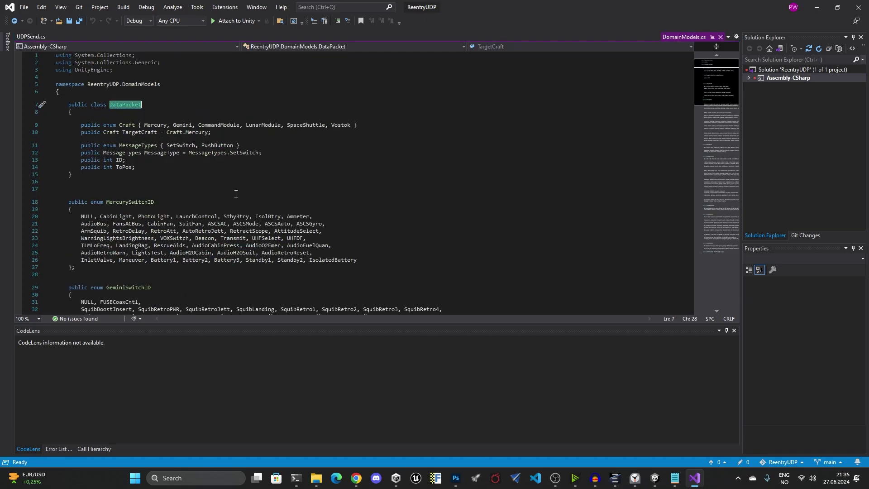
drag(84, 179, 59, 91)
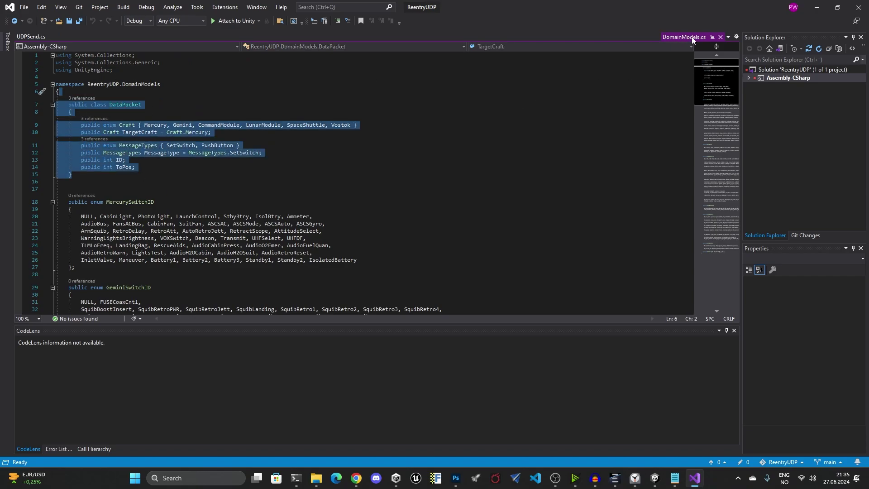
key(alt+Tab)
key(alt+Tab)
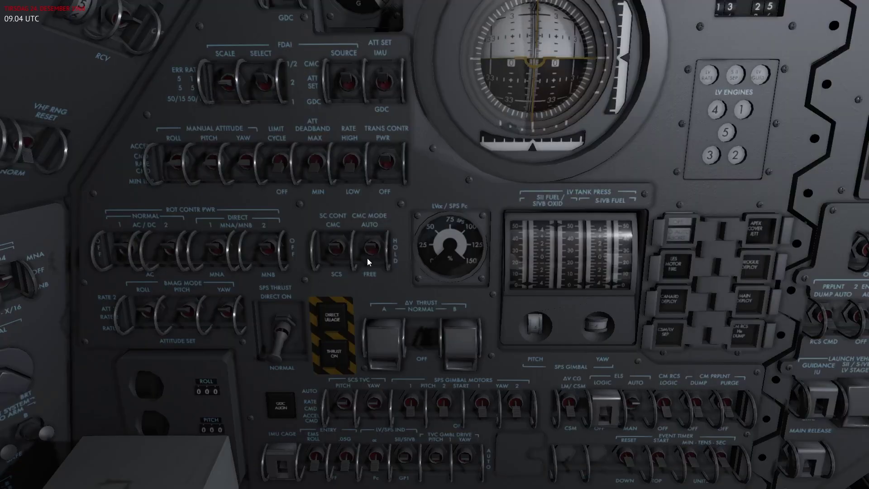
click(369, 254)
key(alt+Tab)
click(254, 188)
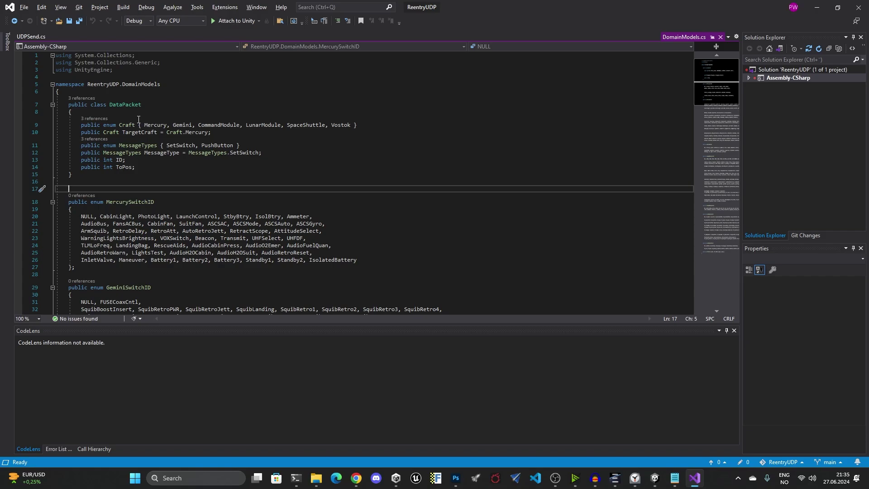
Examine the DataPacket class and the switch, button and PinPosition enums defined for the spacecraft in DomainModels.cs.
drag(77, 172, 59, 92)
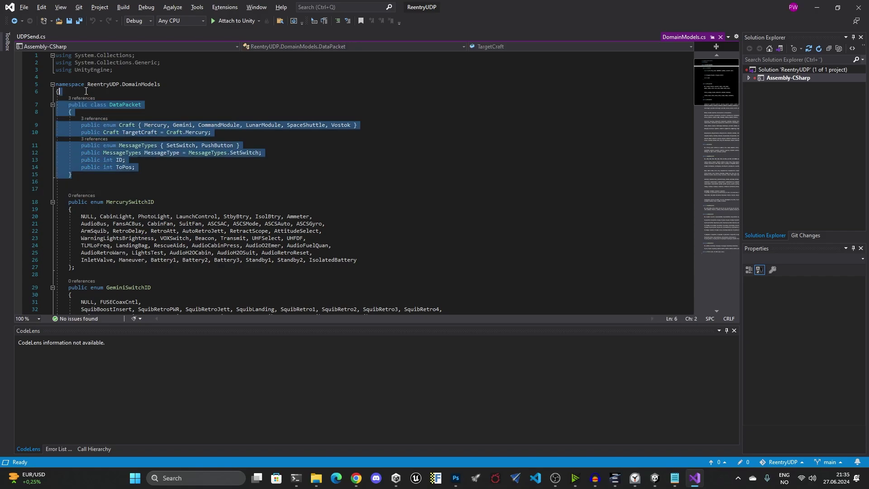
scroll(154, 145, down, 1)
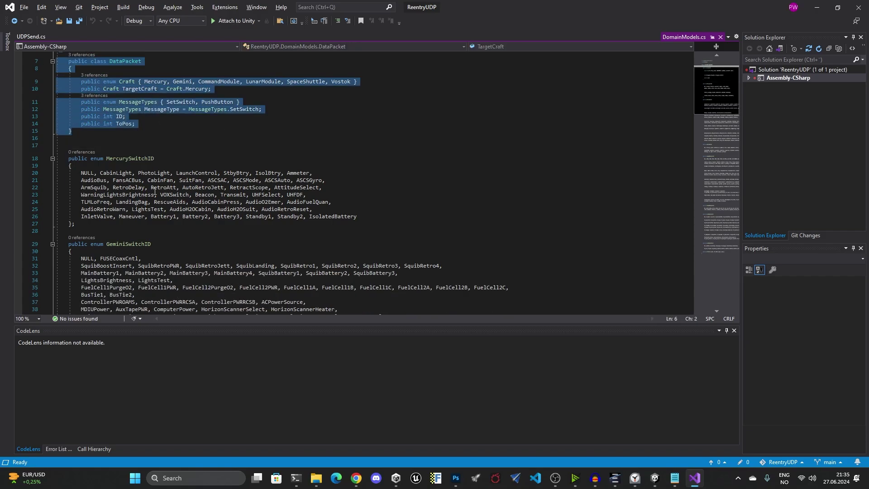
click(184, 160)
scroll(184, 174, down, 5)
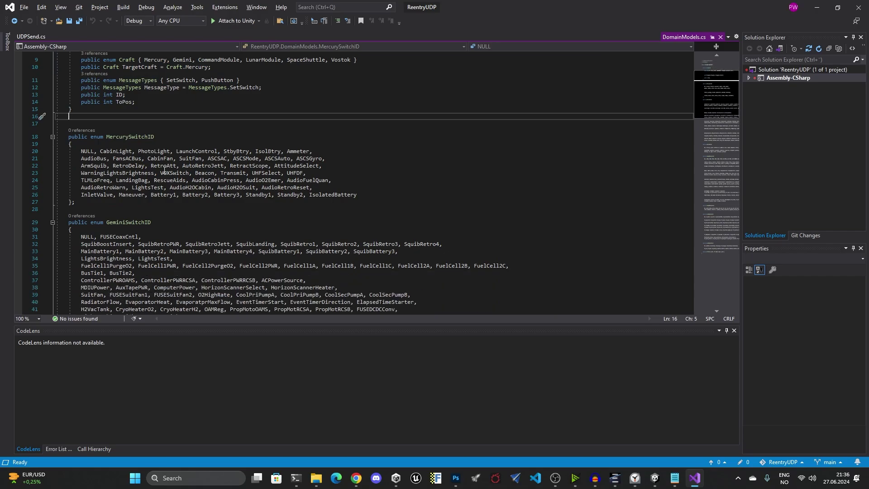
scroll(154, 159, down, 20)
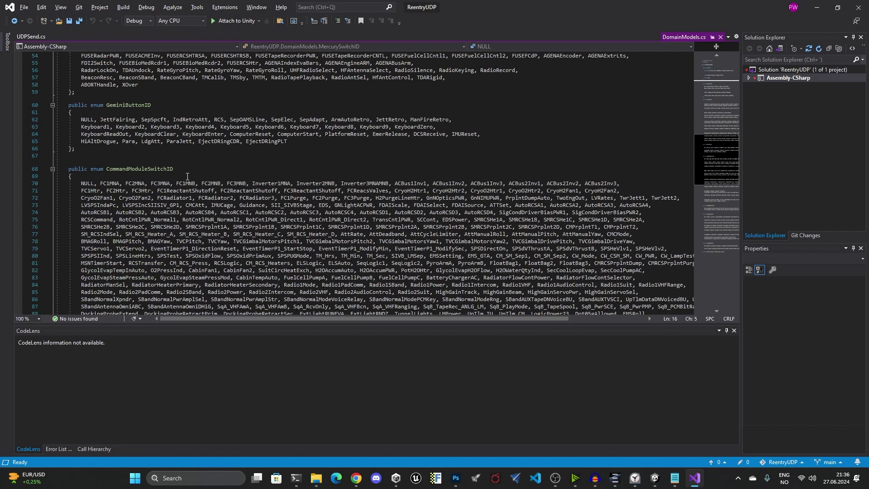
scroll(189, 177, down, 7)
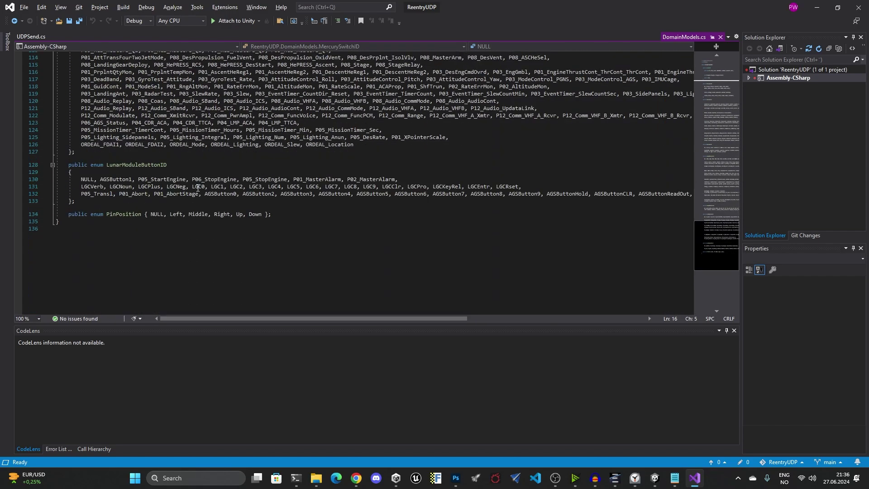
scroll(218, 206, up, 20)
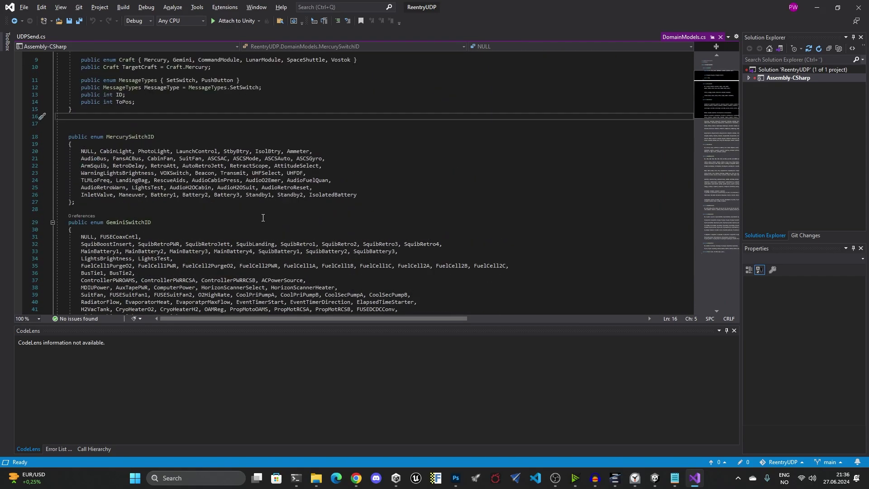
Return to UDPSend.cs and highlight the DataPacket construction and the SendPackage method name.
click(31, 36)
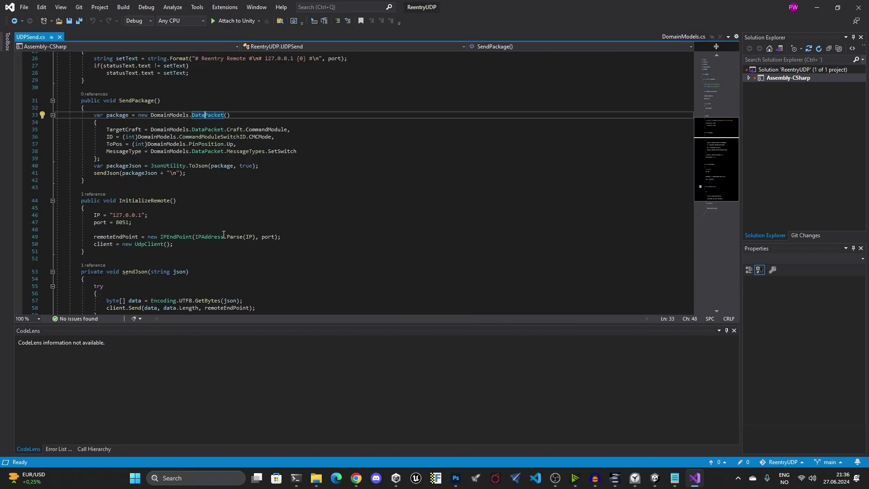
scroll(224, 235, up, 2)
drag(115, 205, 102, 153)
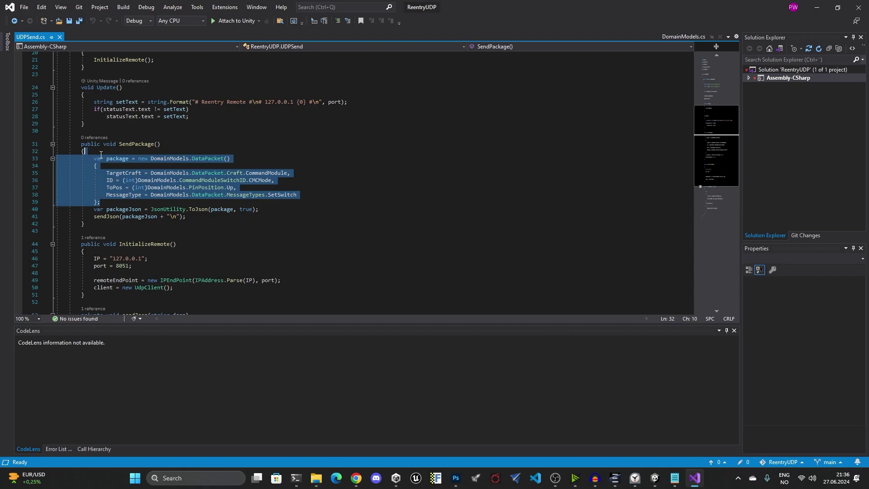
click(133, 144)
double_click(133, 143)
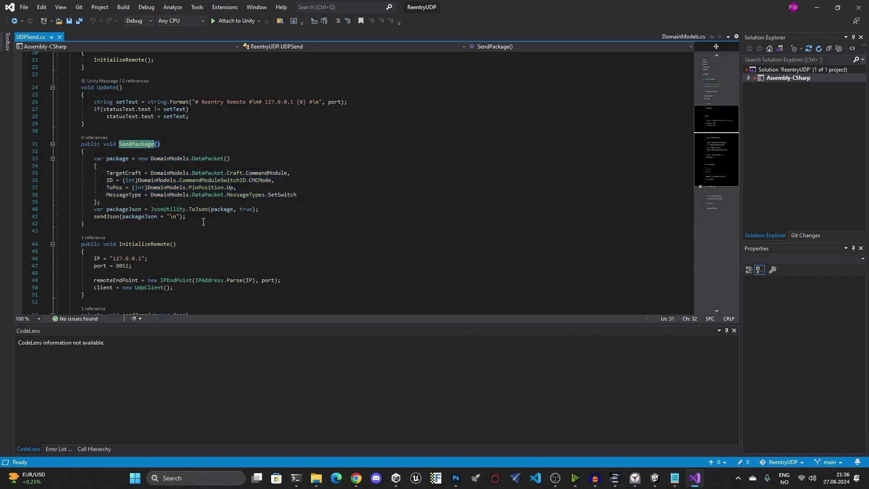
Switch to Unity and inspect the On Click event of the Set CMC MODE to AUTO object under Canvas.
key(alt+Tab)
key(alt+Tab)
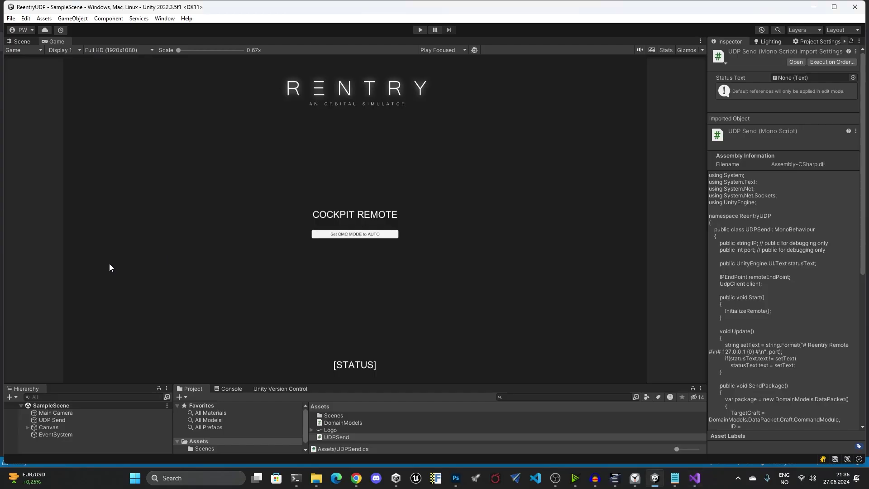
click(27, 427)
scroll(71, 439, down, 1)
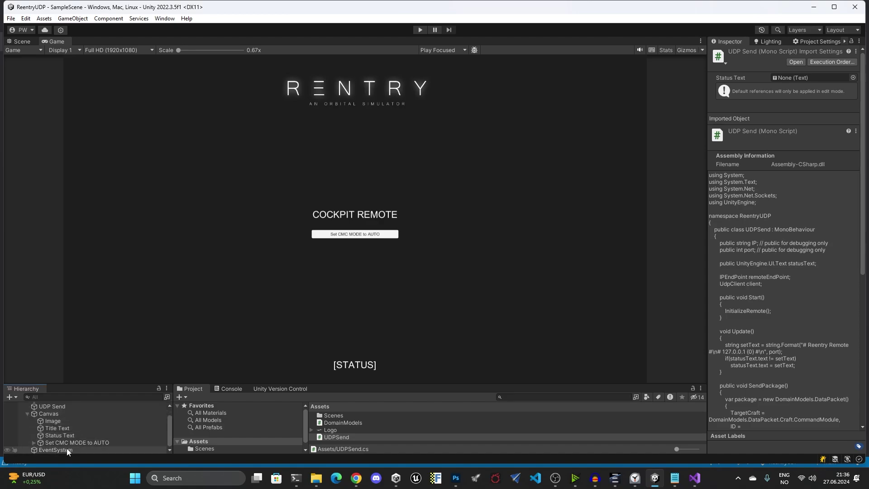
click(91, 443)
scroll(751, 244, down, 6)
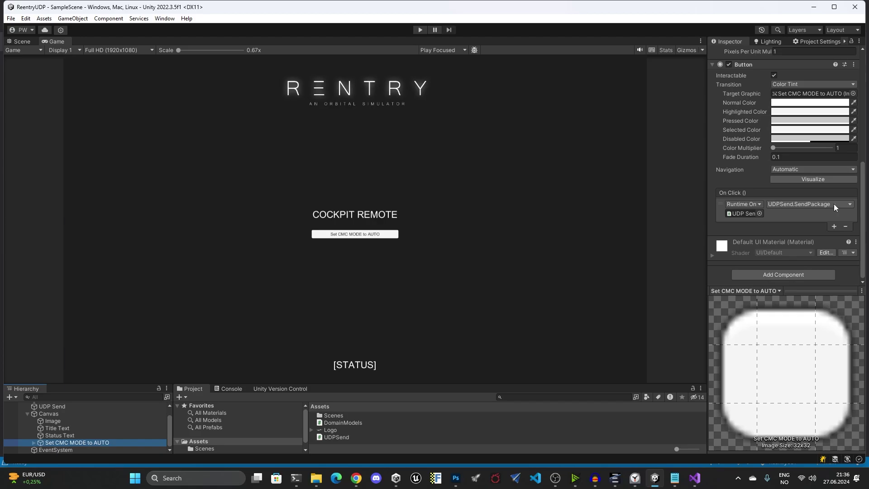
Switch back to Visual Studio and examine the TargetCraft and ID assignments of the DataPacket in SendPackage.
key(alt+Tab)
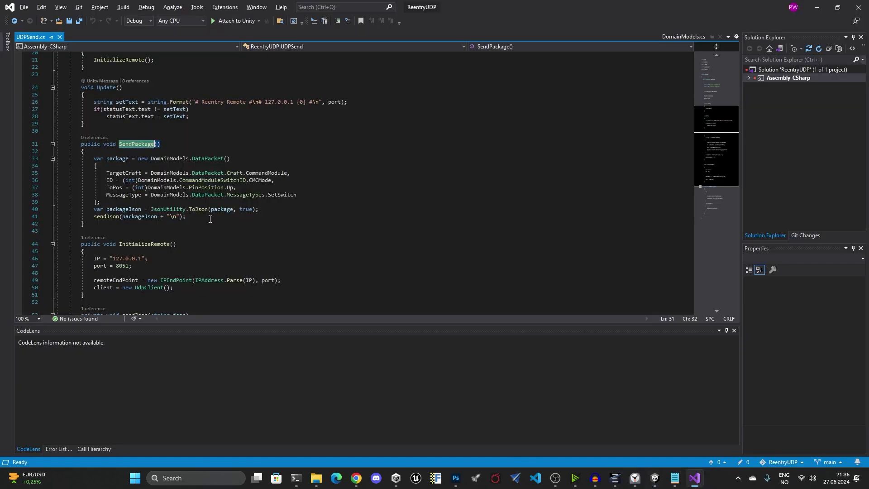
click(135, 174)
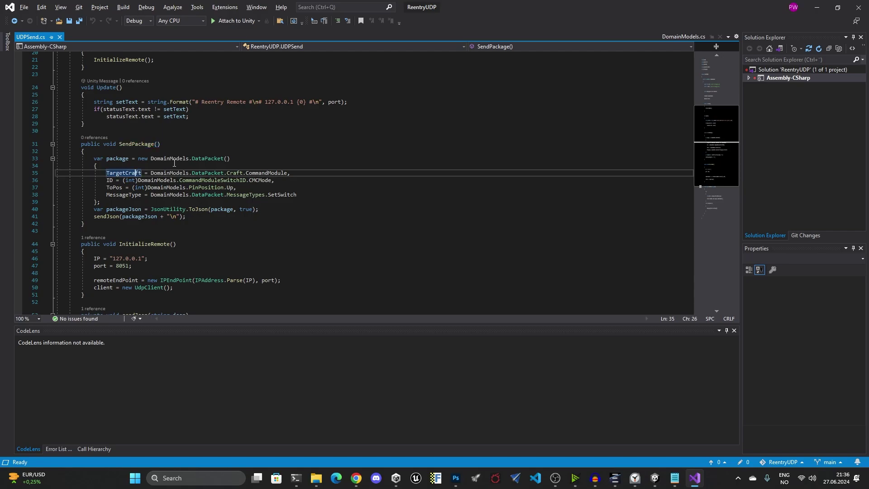
drag(112, 201, 136, 144)
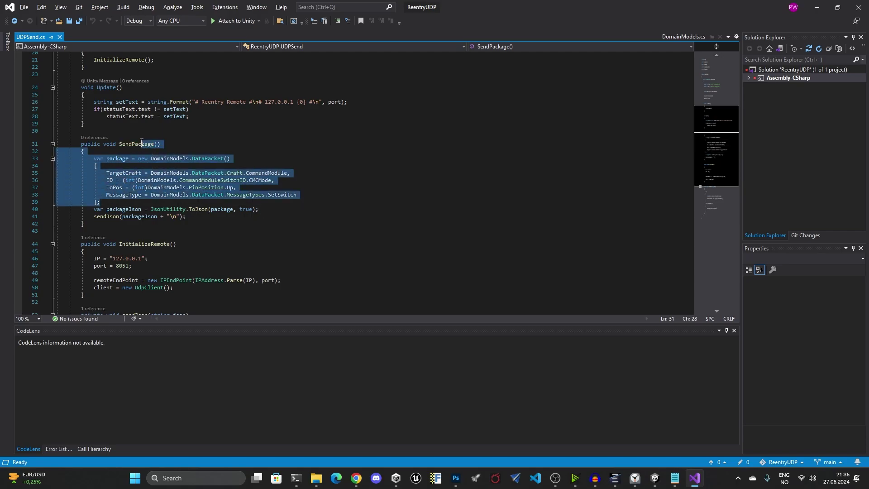
double_click(207, 158)
click(267, 173)
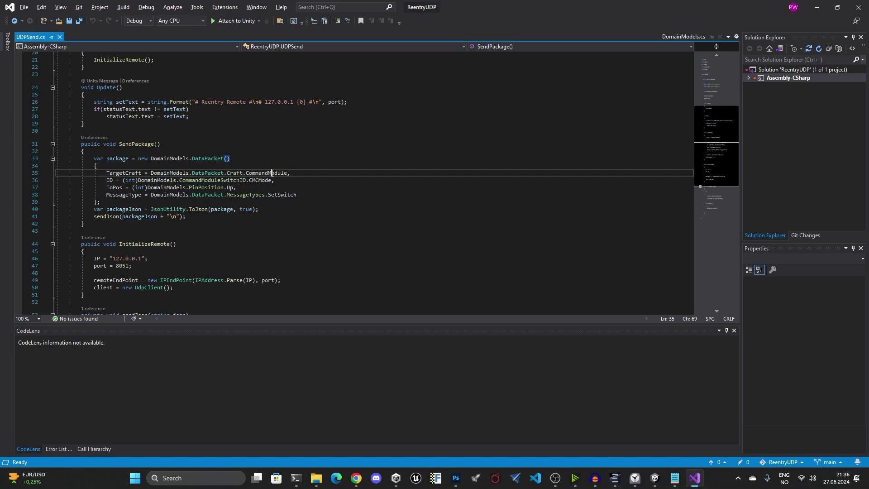
double_click(266, 173)
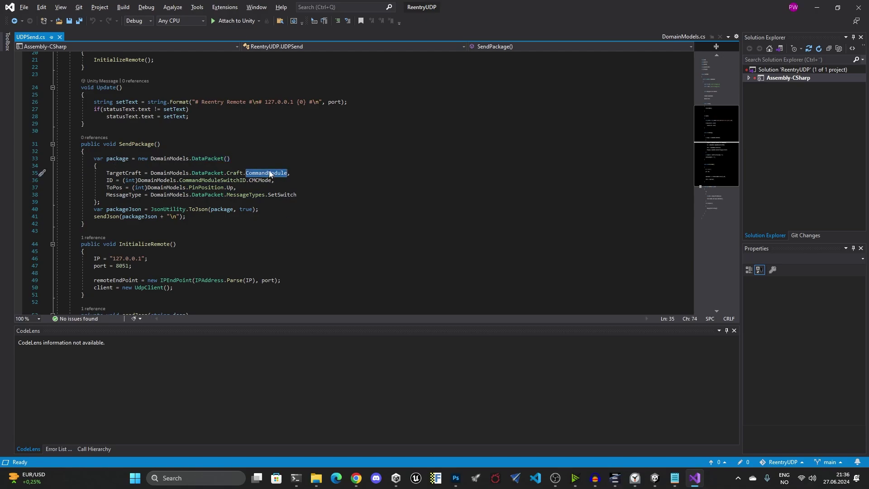
click(256, 180)
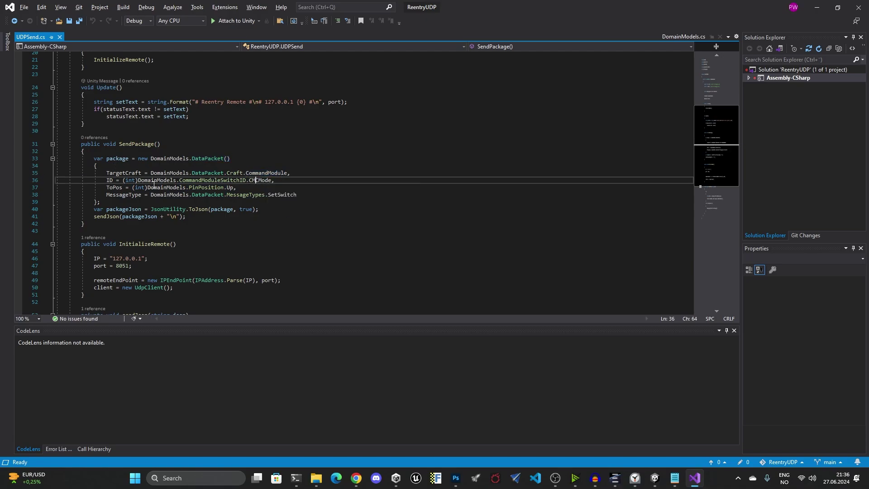
double_click(260, 180)
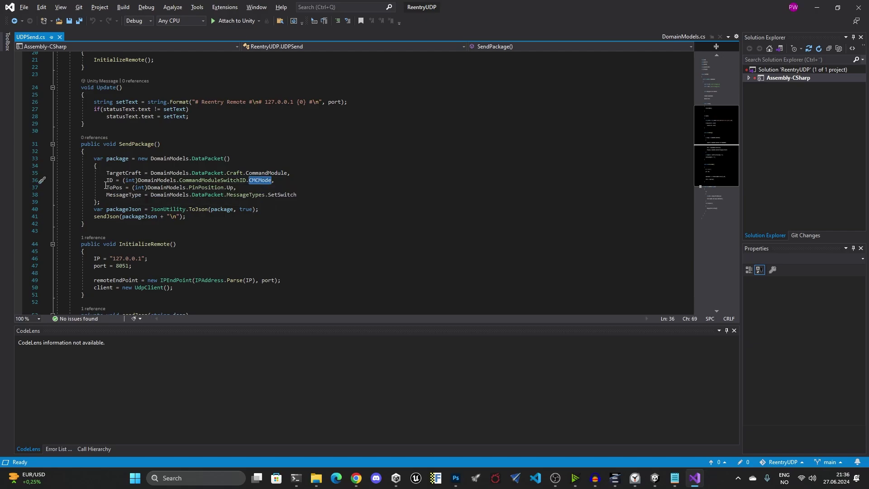
Examine the ToPos and MessageType assignments of the DataPacket in SendPackage.
drag(106, 187, 236, 187)
click(230, 187)
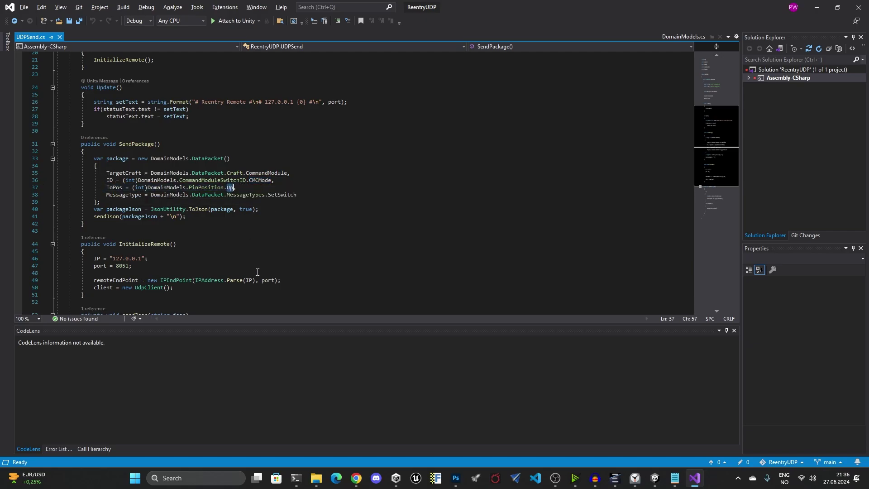
click(107, 194)
drag(107, 196, 304, 195)
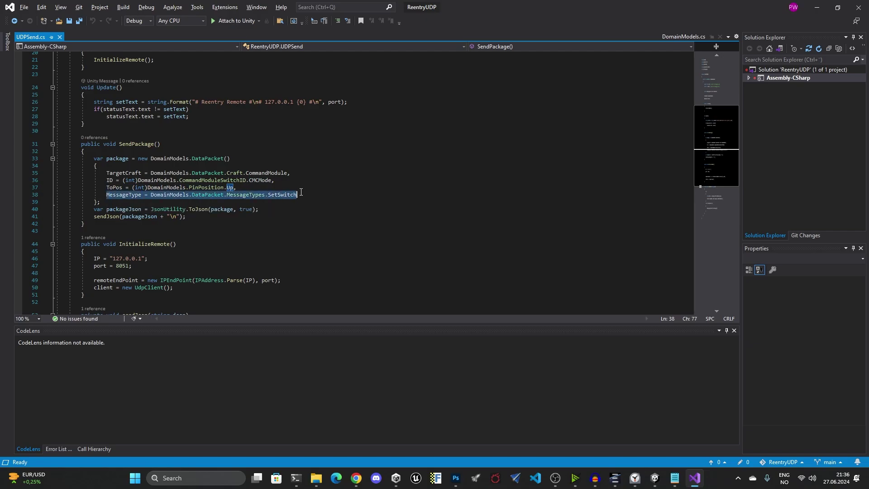
click(301, 195)
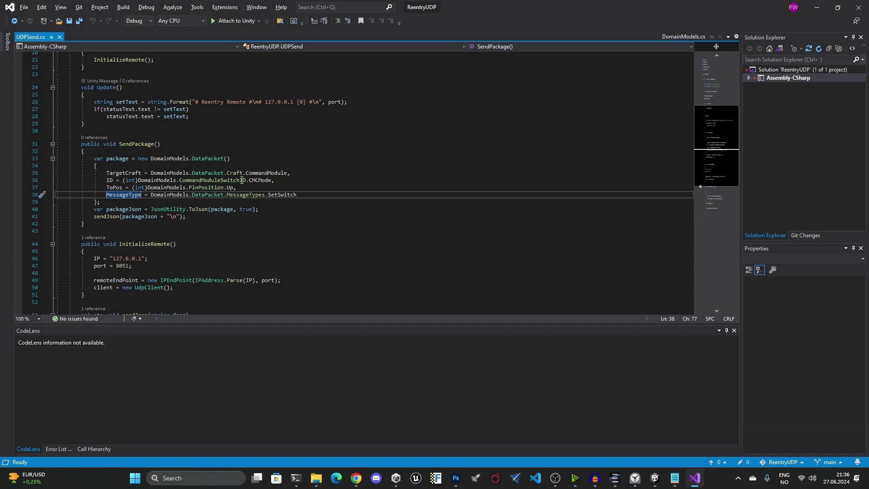
drag(301, 195, 107, 173)
Change the packet's MessageType to MessageTypes.PushButton.
click(301, 195)
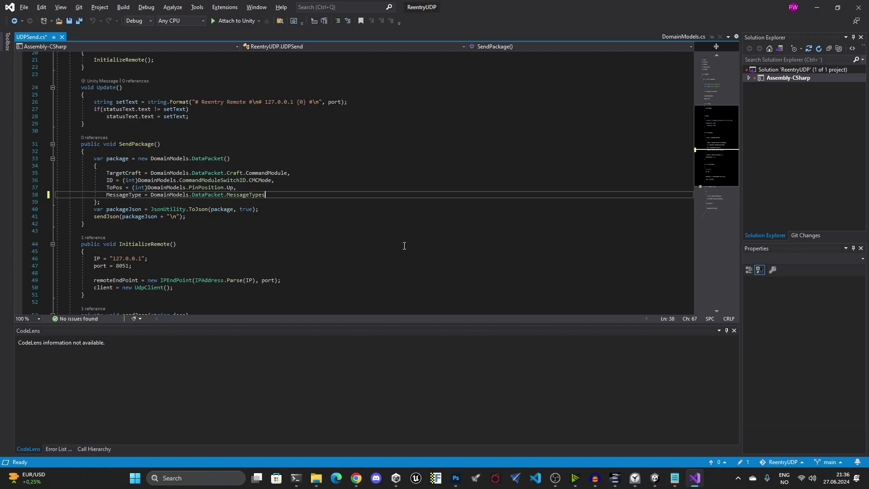
key(BackSpace)
key(ctrl+space)
key(Up)
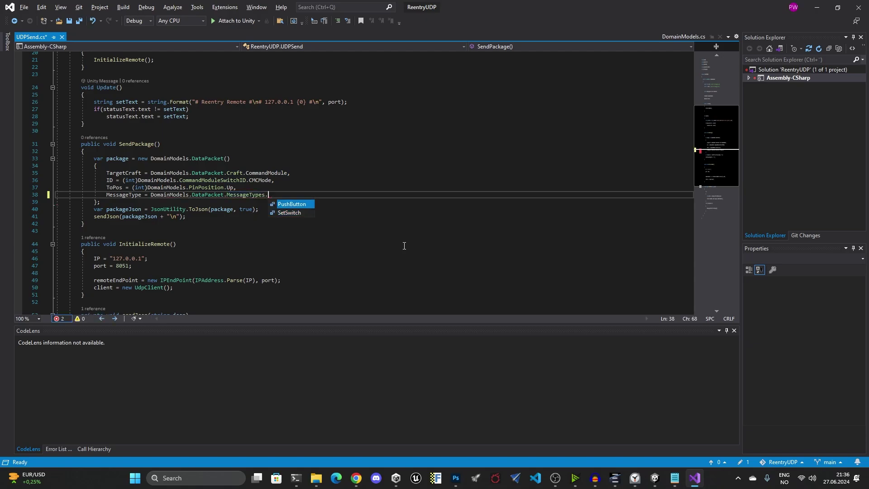
key(Tab)
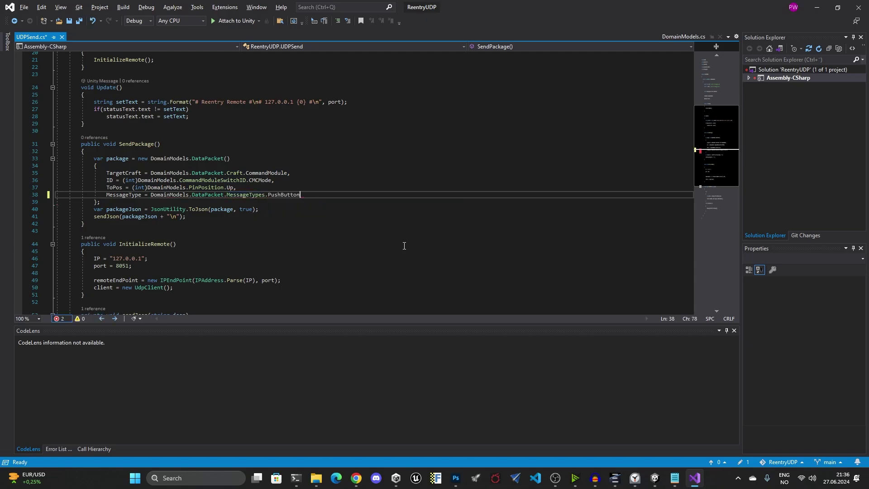
Replace the switch reference in the packet's ID assignment with the CommandModuleButtonID enum.
key(Up)
key(Up)
key(Left)
key(ctrl+shift+Left)
key(ctrl+shift+Left)
key(ctrl+shift+Left)
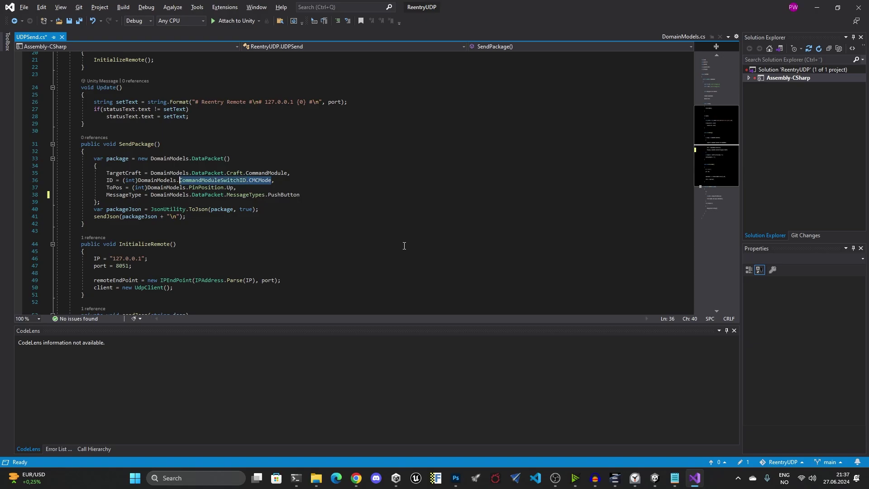
key(ctrl+shift+Right)
key(shift+Left)
key(shift+Left)
key(shift+Left)
key(shift+Left)
key(shift+Left)
key(shift+Left)
key(shift+Left)
key(shift+Left)
text(ButtonID.)
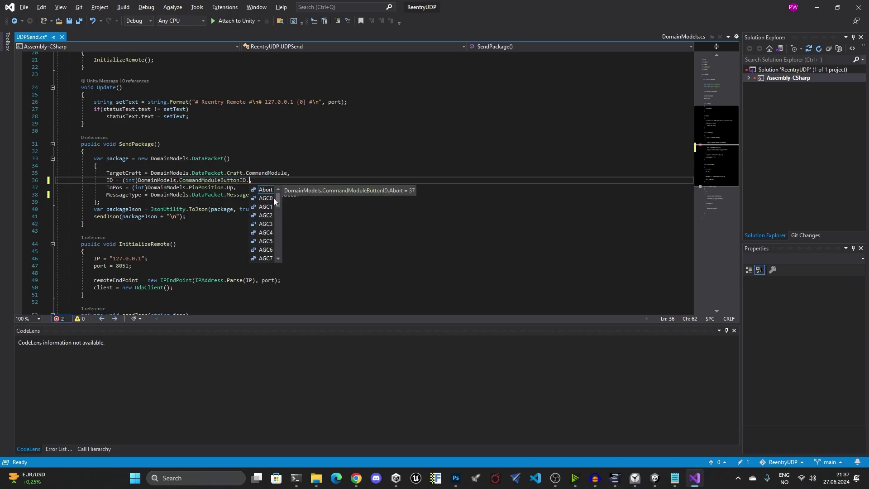
Find GDCAlign among the CommandModuleButtonID members and complete the packet's ID assignment with it.
scroll(278, 206, down, 5)
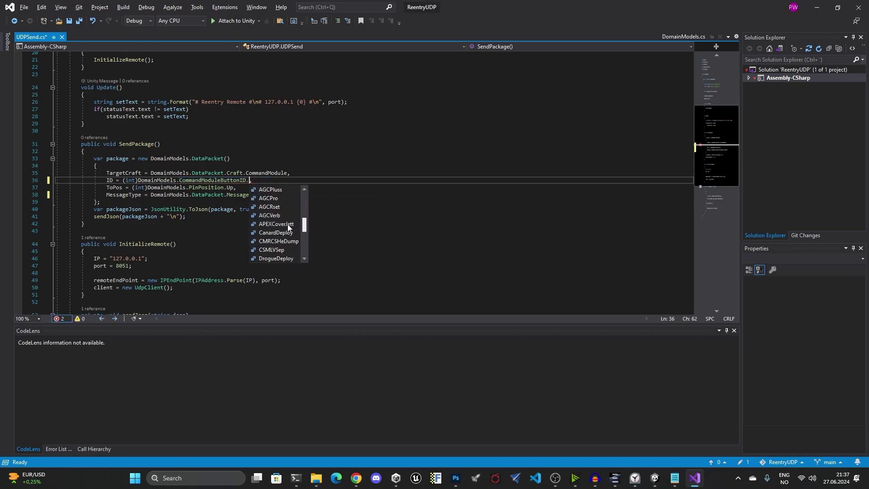
scroll(290, 229, down, 5)
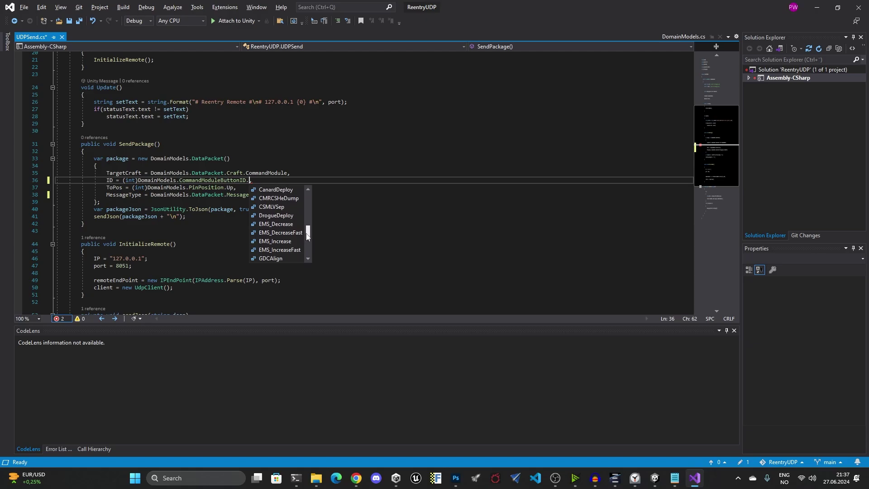
drag(308, 237, 307, 246)
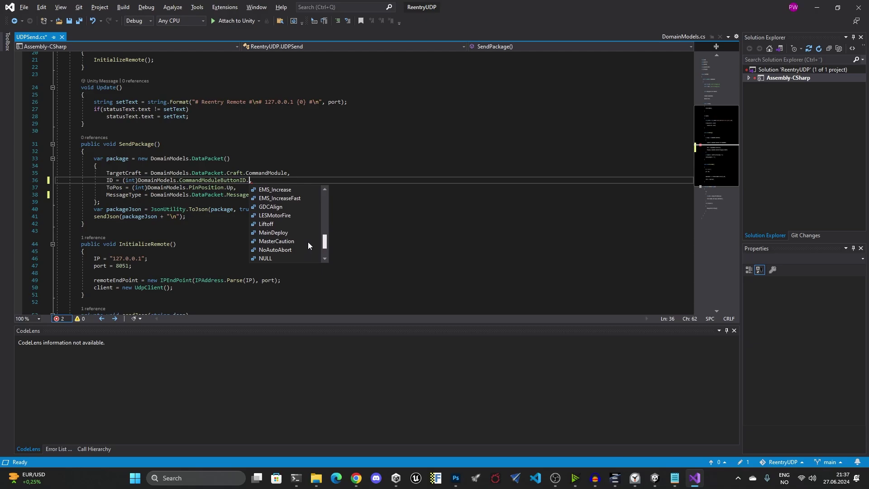
scroll(309, 241, up, 1)
double_click(278, 215)
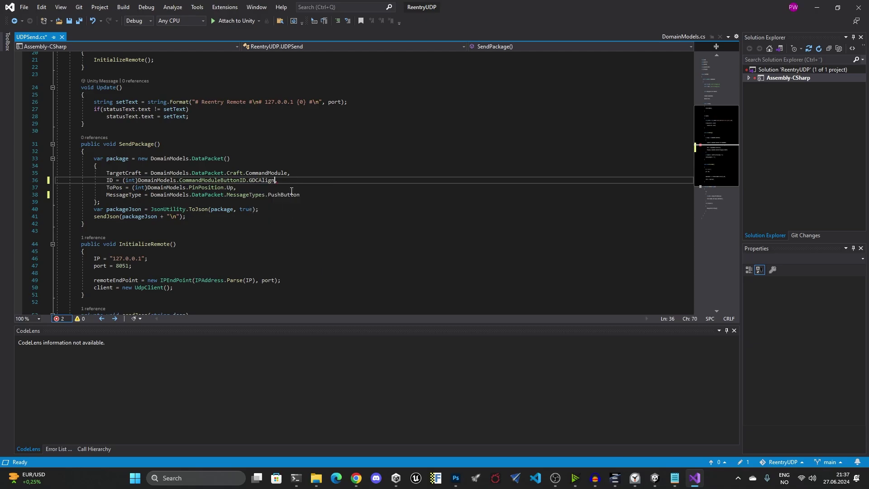
Remove the ToPos assignment from the DataPacket in SendPackage and save UDPSend.cs.
drag(291, 190, 292, 180)
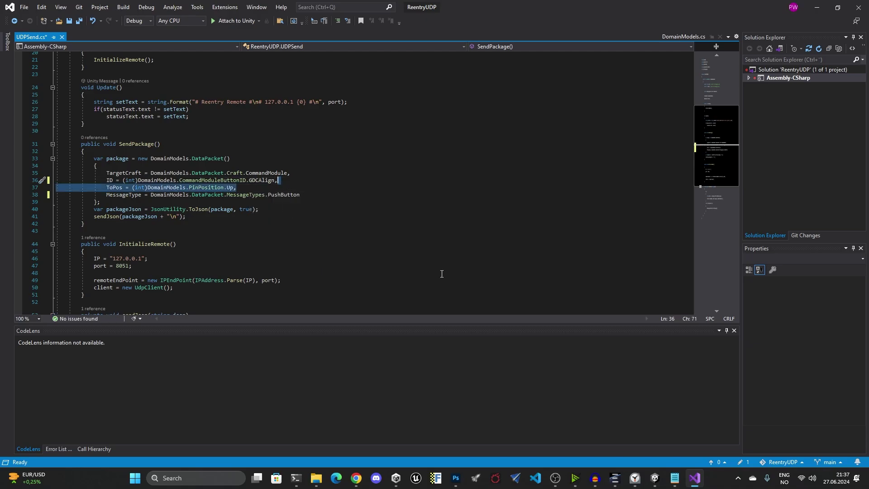
key(Right)
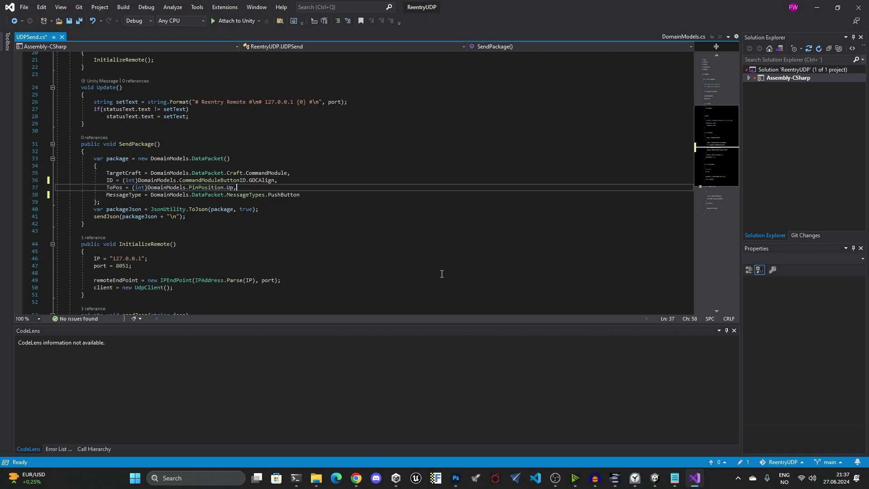
key(shift+Up)
key(shift+End)
key(Delete)
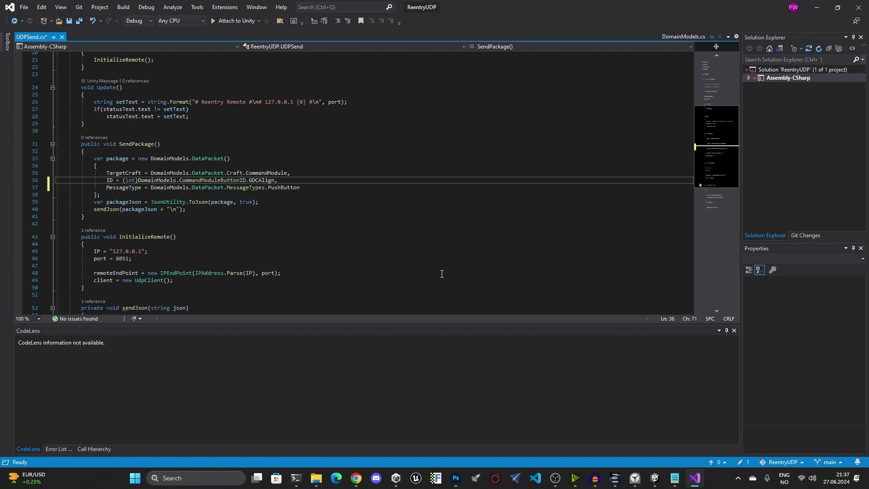
key(ctrl+s)
Switch to Unity, run SampleScene, and trigger the Set CMC MODE to AUTO button to send the packet to the Reentry cockpit.
key(alt+Tab)
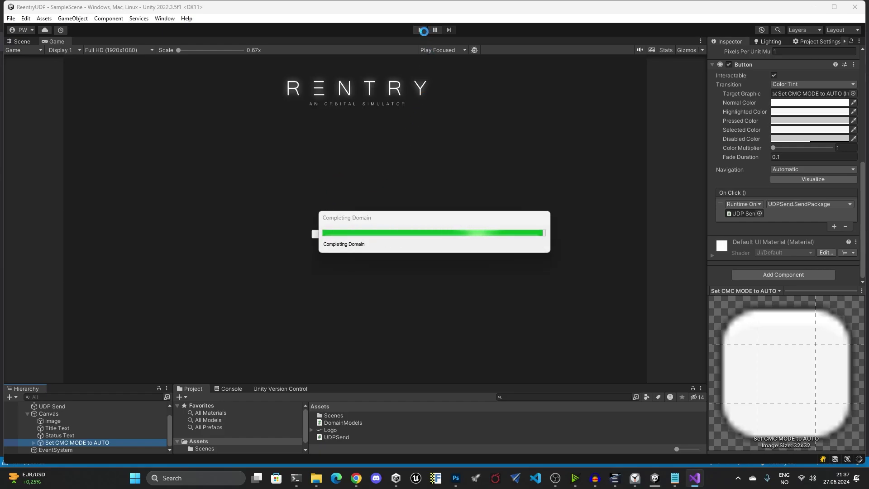
click(425, 31)
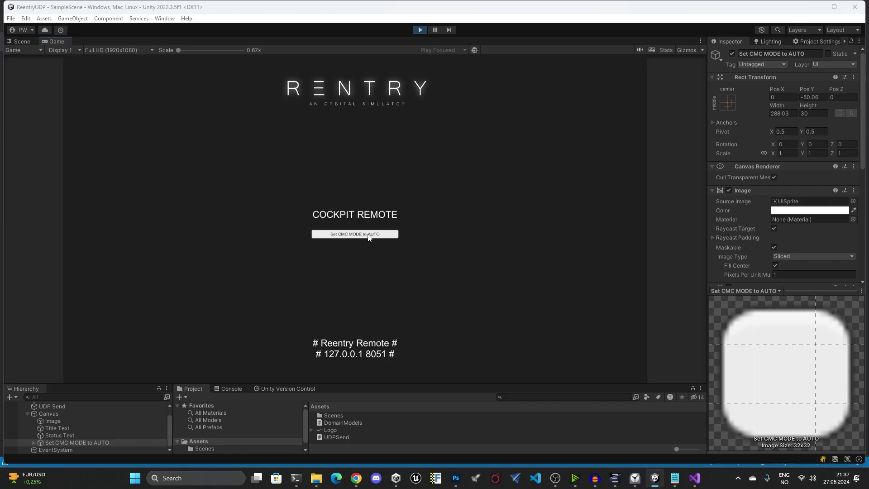
key(alt+Tab)
key(alt+Tab)
key(Tab)
key(alt+Tab)
key(Tab)
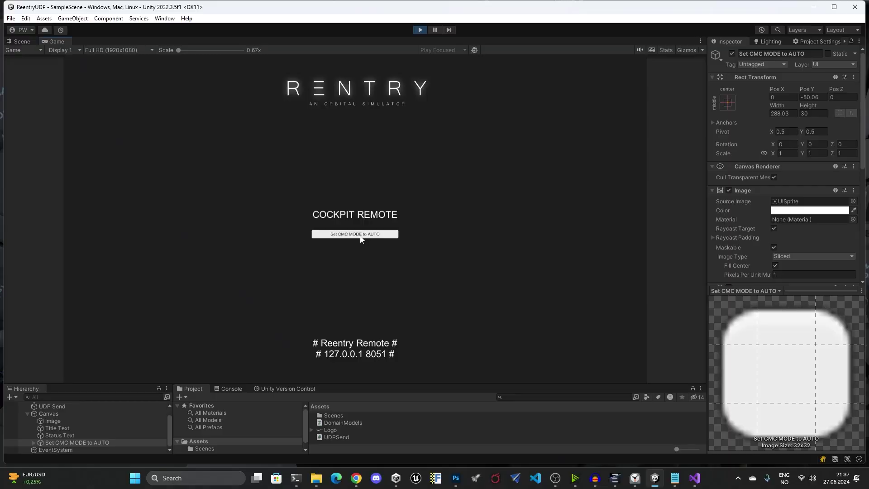
click(361, 239)
key(alt+Tab)
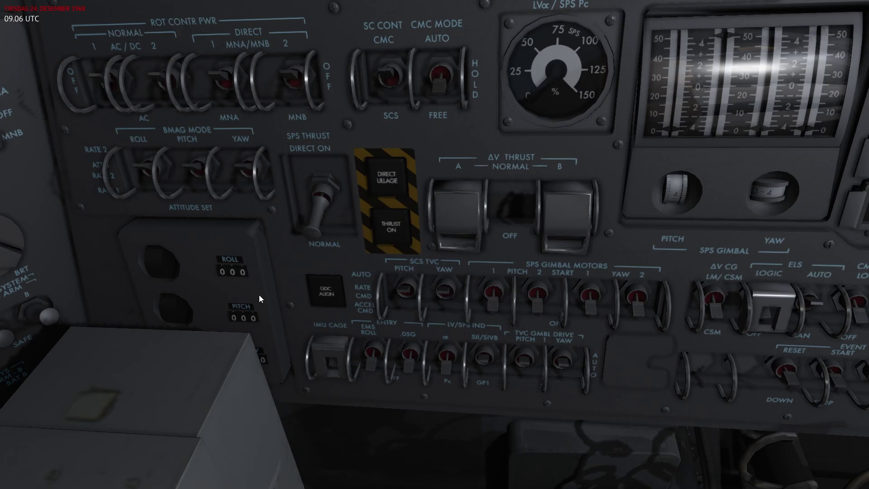
Switch to Visual Studio and examine how UDPSend.cs converts the package to JSON and sends it with client.Send.
key(alt+Tab)
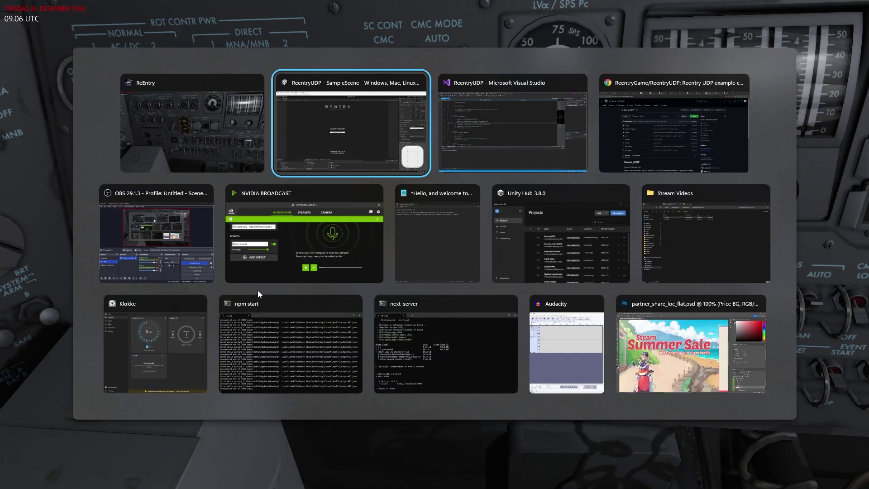
key(alt+Tab)
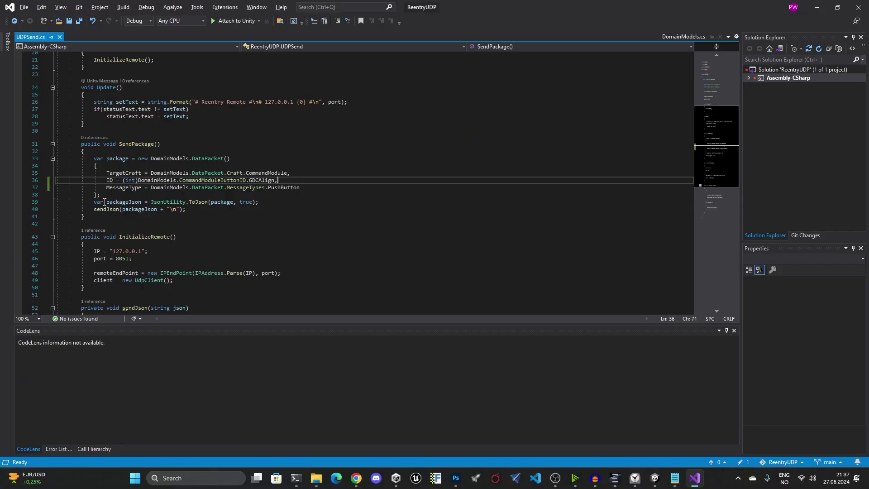
click(257, 204)
key(shift+Up)
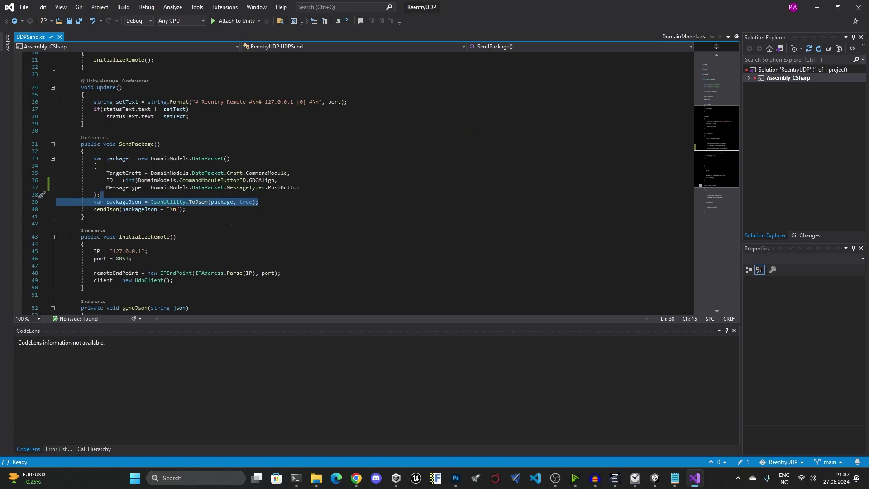
scroll(236, 231, down, 6)
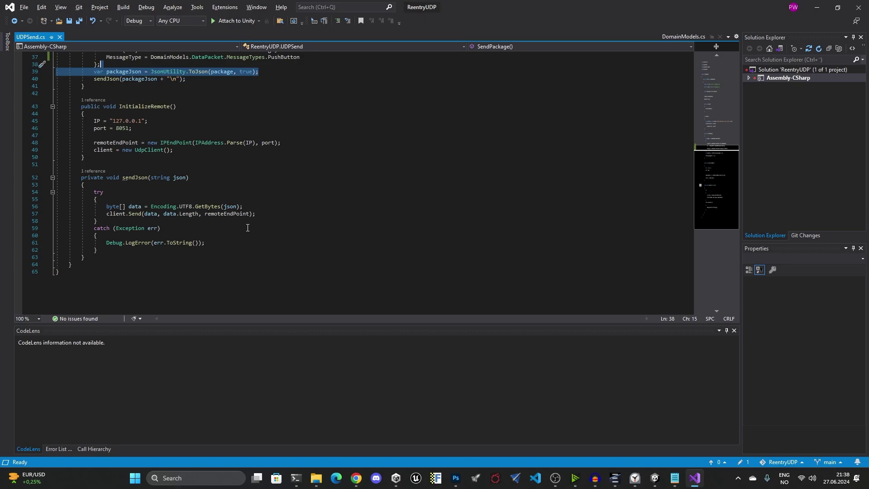
drag(105, 214, 256, 214)
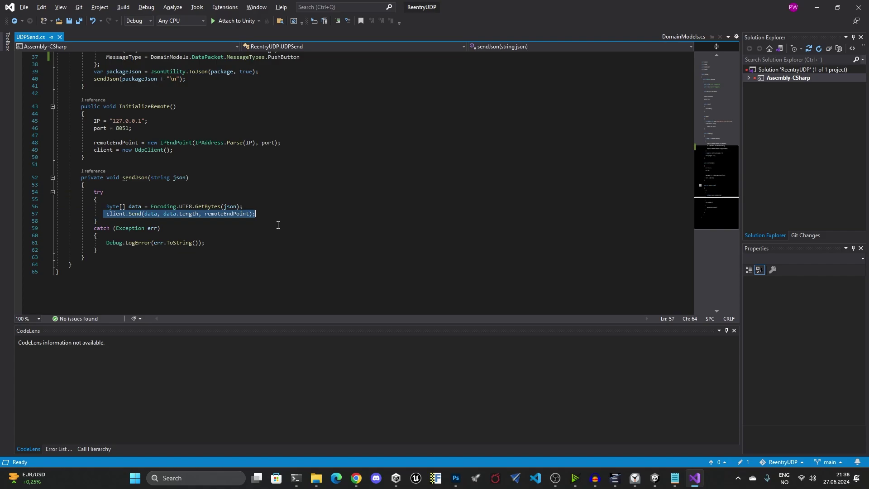
click(276, 243)
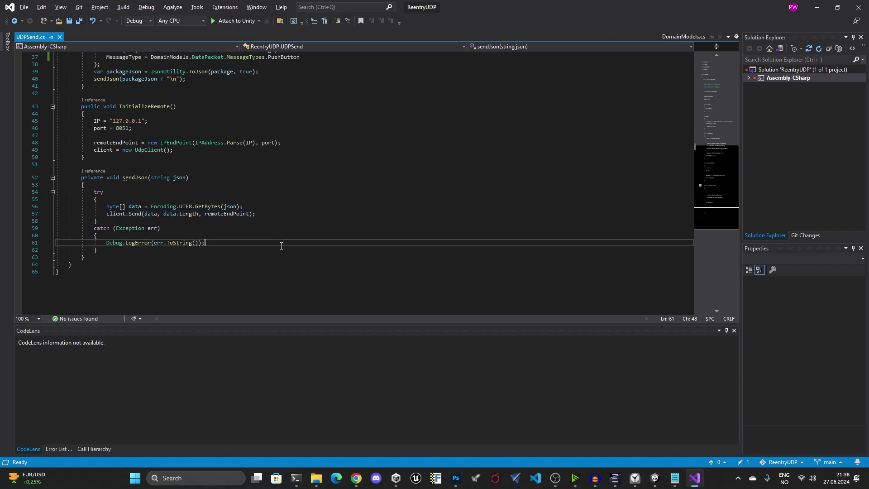
scroll(281, 245, up, 12)
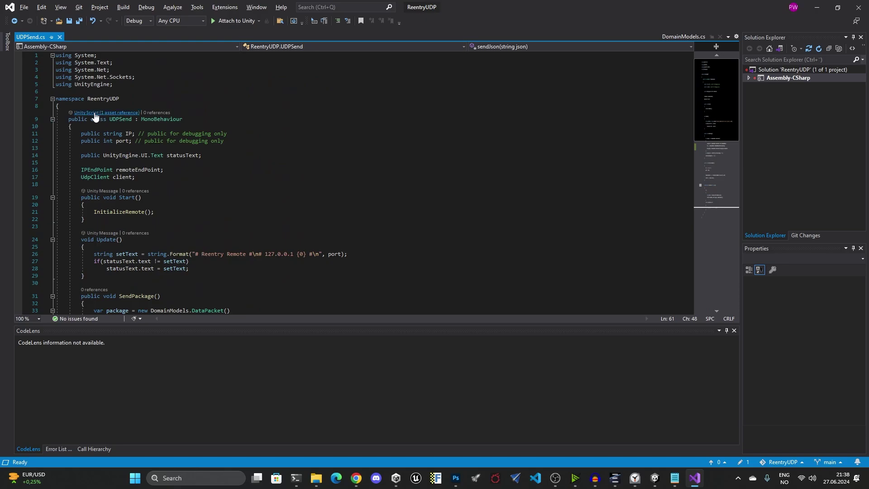
Switch to Chrome to view the ReentryUDP repository on GitHub.
key(alt+Tab)
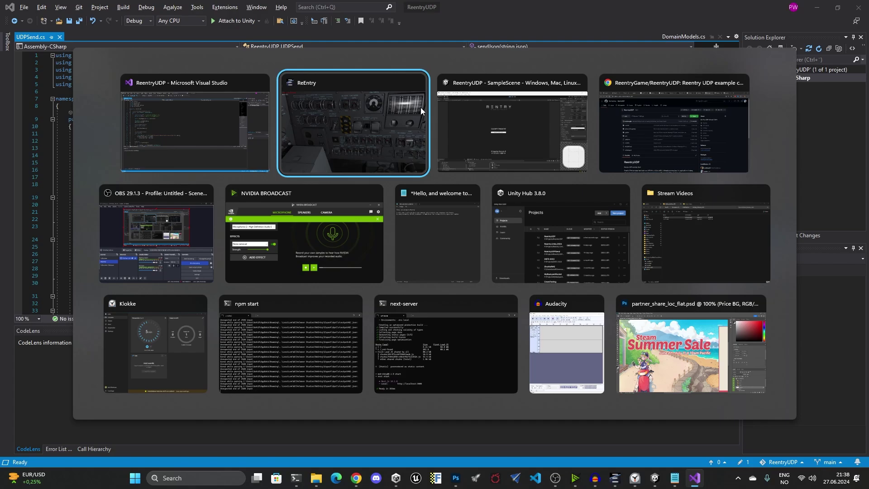
key(alt+Tab)
key(alt+Tab)
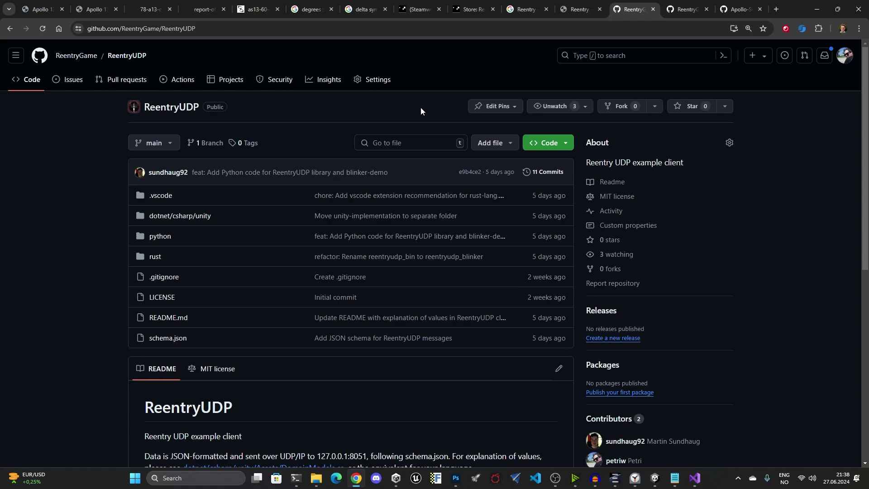